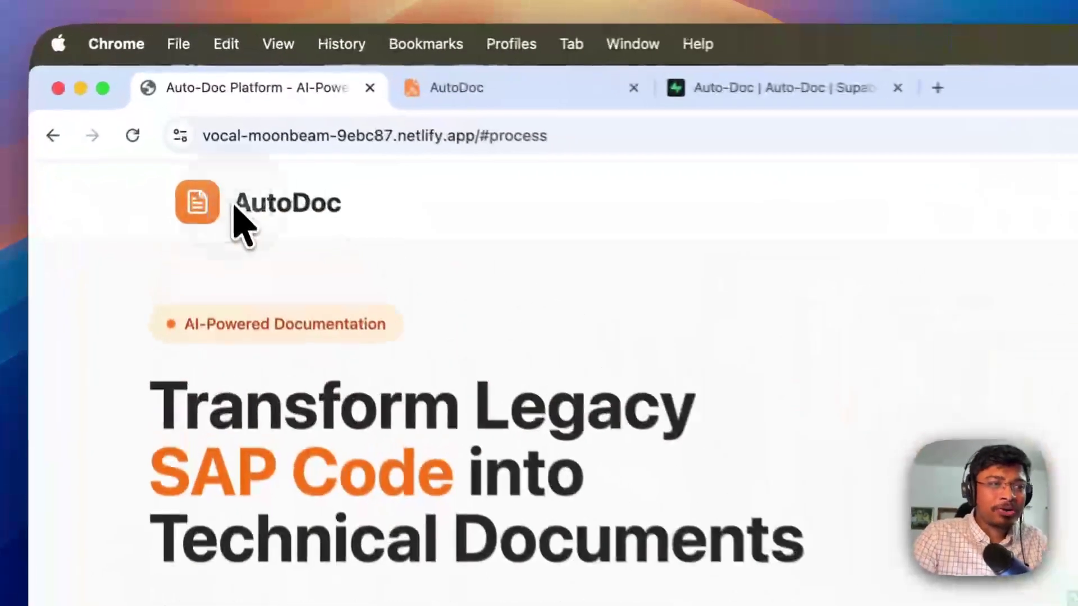
# Highlight the AutoDoc name, hero heading and ECC to S/4HANA phrase, then jump to Features
pyautogui.moveTo(216, 115); pyautogui.dragTo(298, 120)
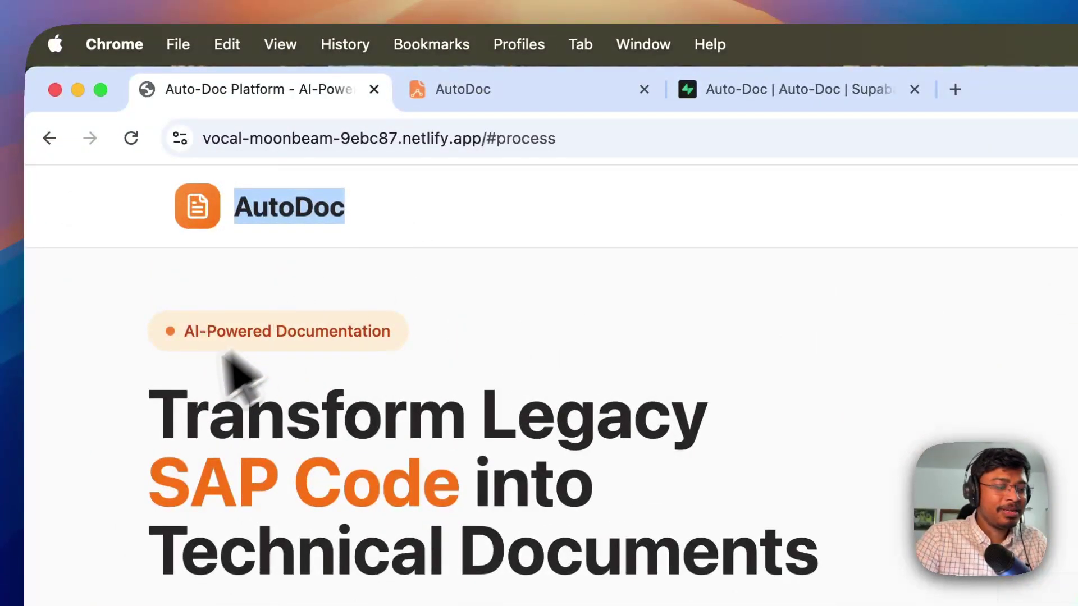
pyautogui.moveTo(152, 395); pyautogui.dragTo(669, 448)
pyautogui.moveTo(516, 250); pyautogui.dragTo(706, 332)
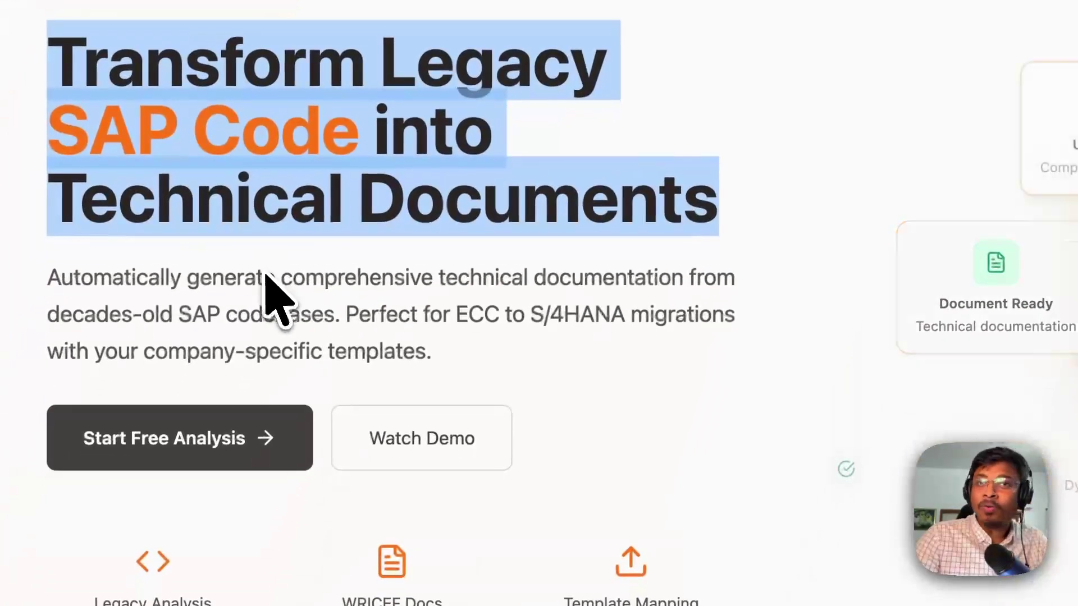
pyautogui.click(211, 431)
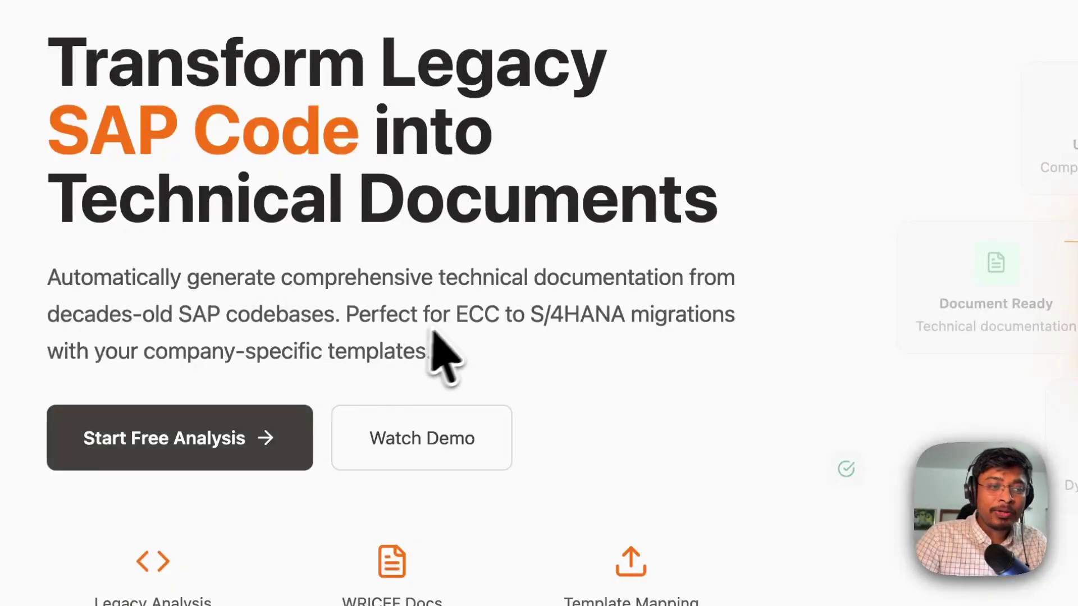
pyautogui.moveTo(454, 320); pyautogui.dragTo(717, 322)
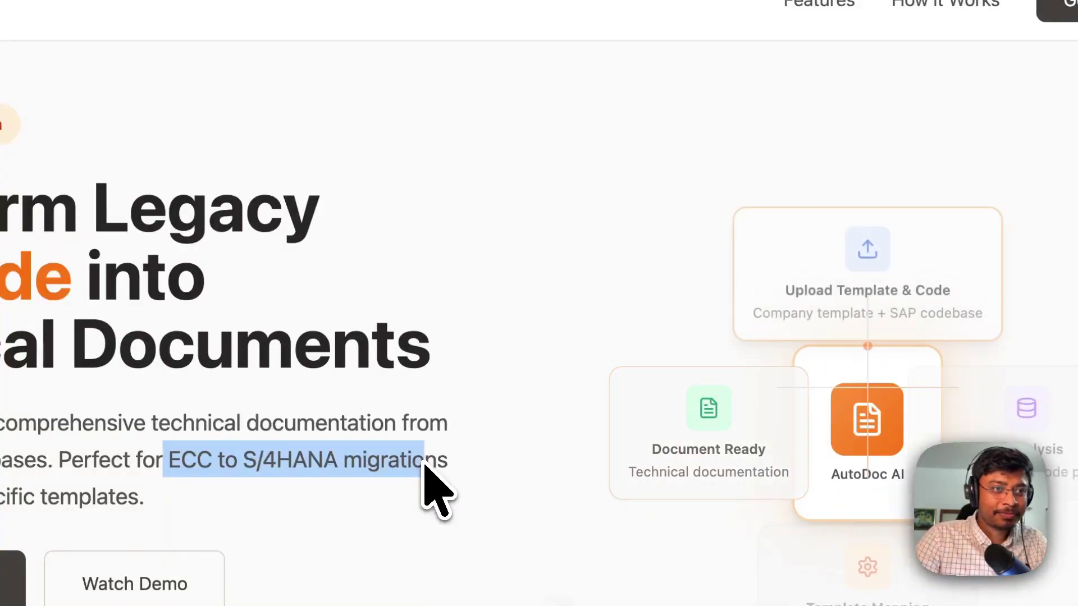
pyautogui.click(425, 464)
pyautogui.click(812, 5)
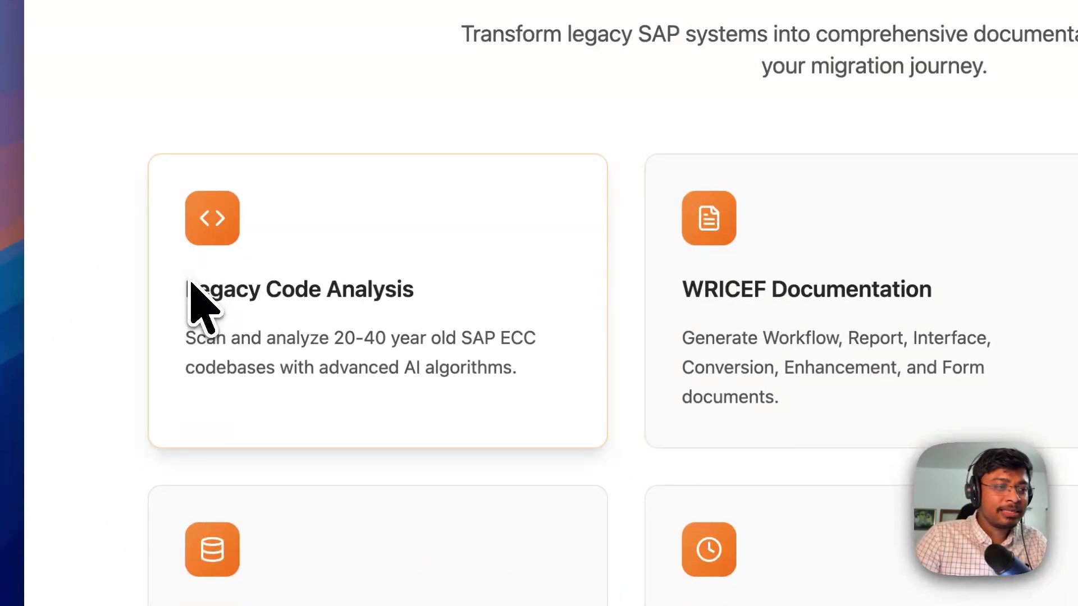
pyautogui.moveTo(189, 282); pyautogui.dragTo(540, 374)
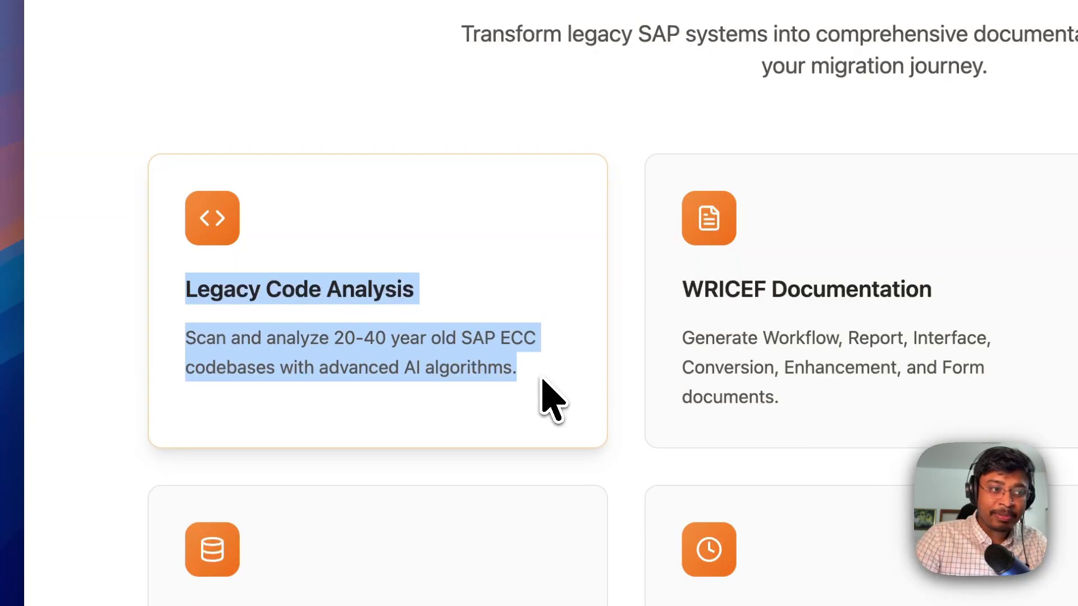
pyautogui.click(542, 380)
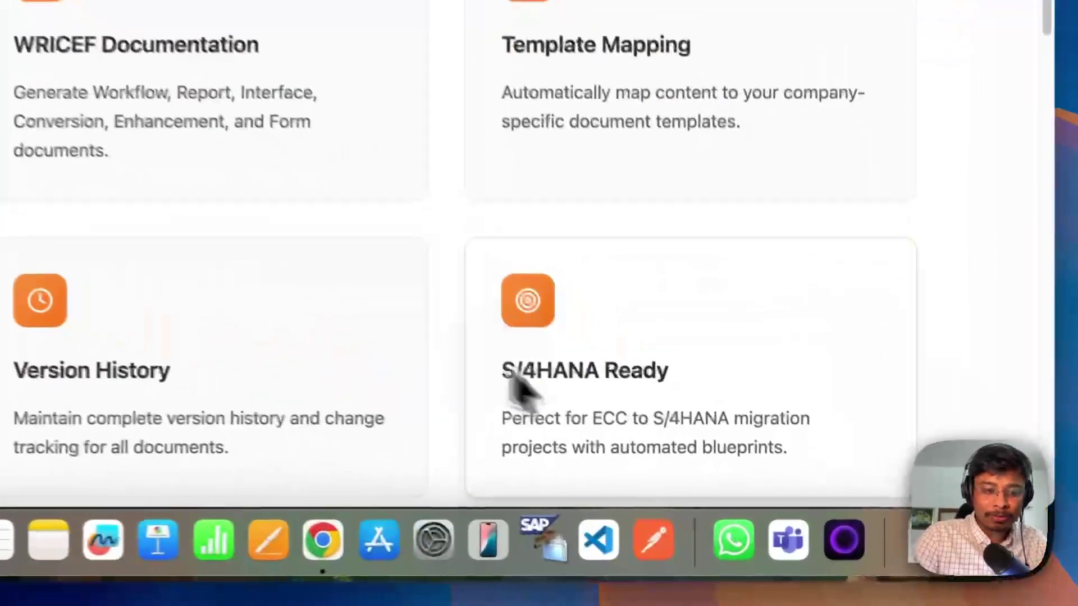
pyautogui.moveTo(678, 470); pyautogui.dragTo(823, 528)
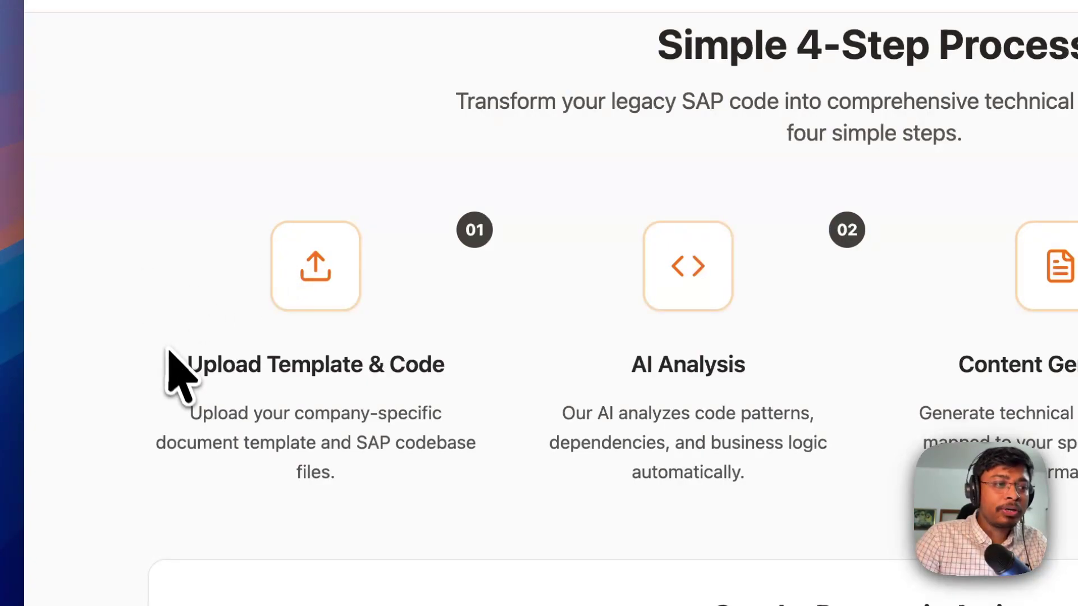
# Highlight the Upload, AI Analysis, Content Generation and Download Documents step descriptions in turn
pyautogui.moveTo(167, 359); pyautogui.dragTo(365, 368)
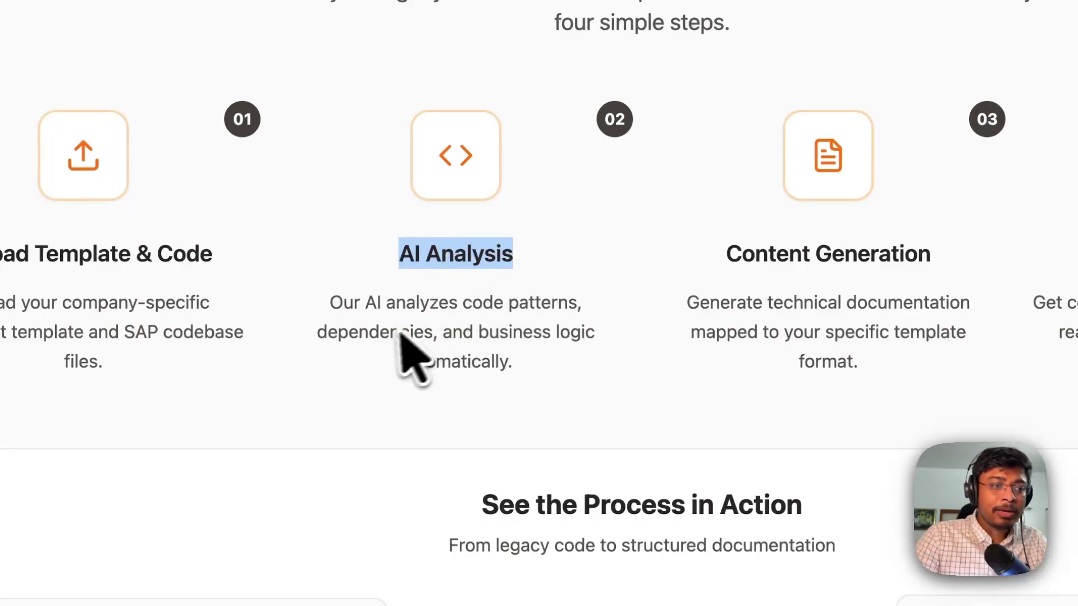
pyautogui.doubleClick(355, 340)
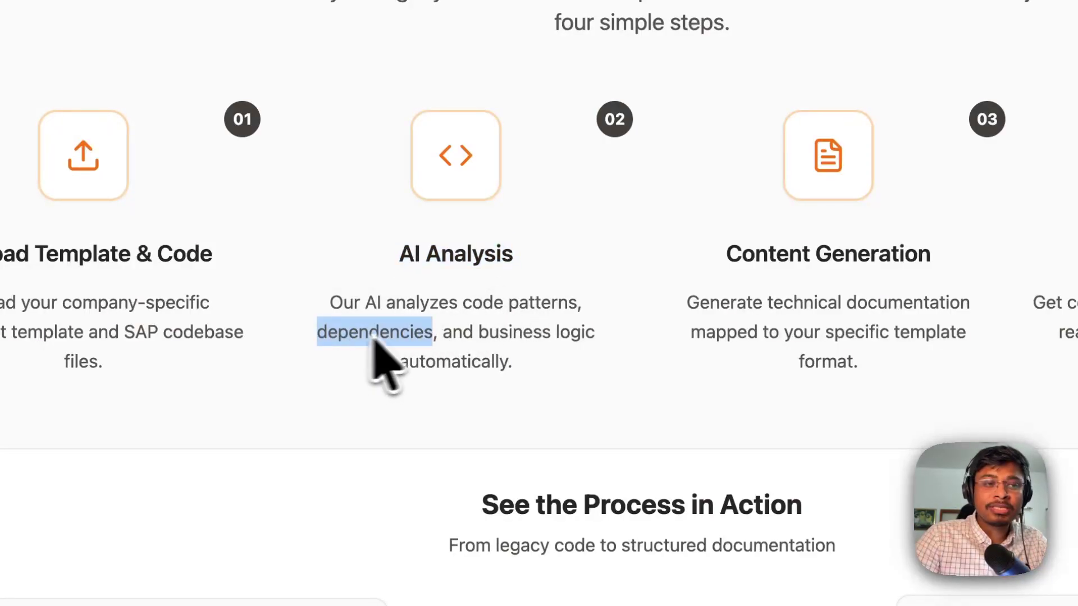
pyautogui.moveTo(463, 334); pyautogui.dragTo(527, 362)
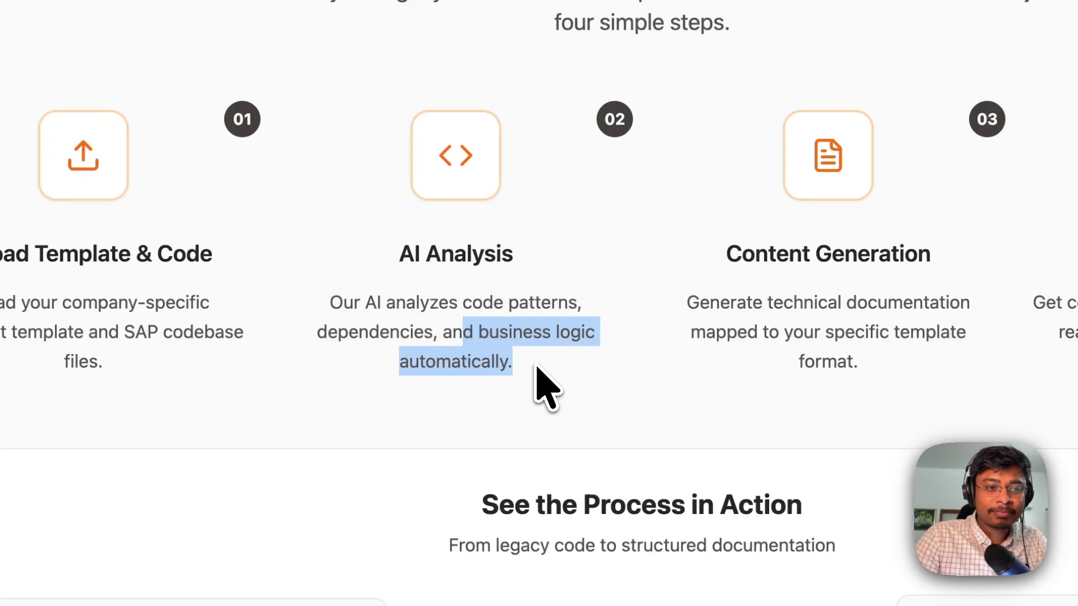
pyautogui.click(540, 370)
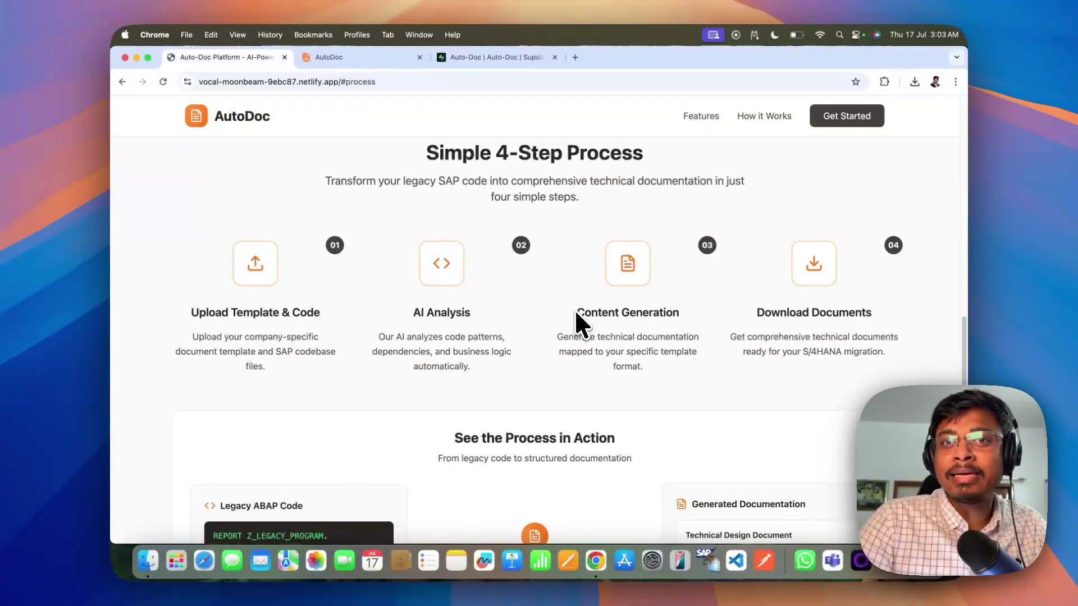
pyautogui.doubleClick(581, 320)
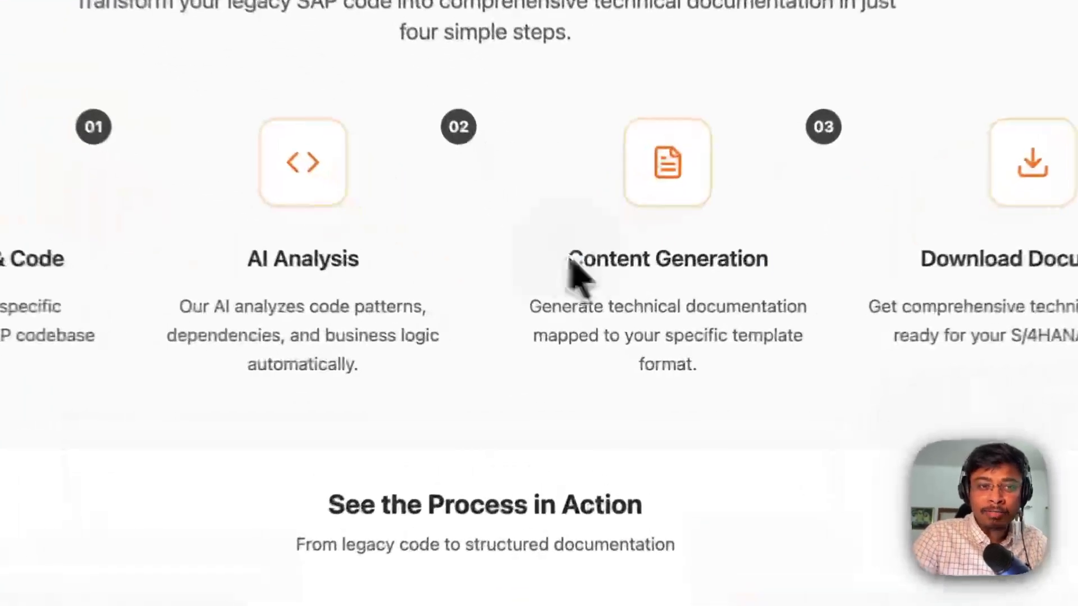
pyautogui.moveTo(581, 320); pyautogui.dragTo(678, 370)
pyautogui.click(676, 362)
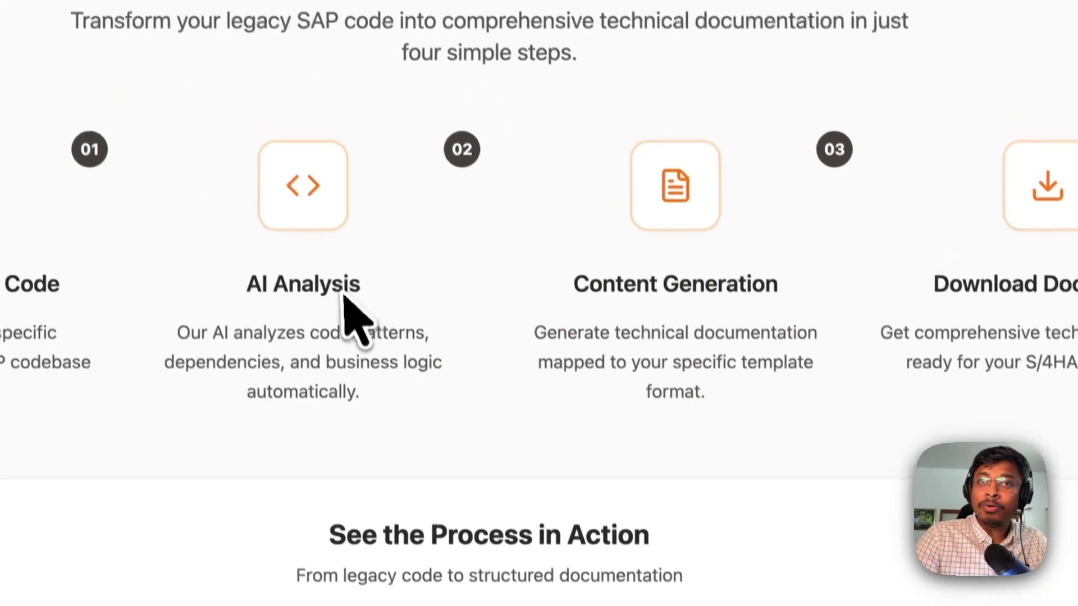
pyautogui.moveTo(768, 291); pyautogui.dragTo(266, 376)
pyautogui.click(285, 359)
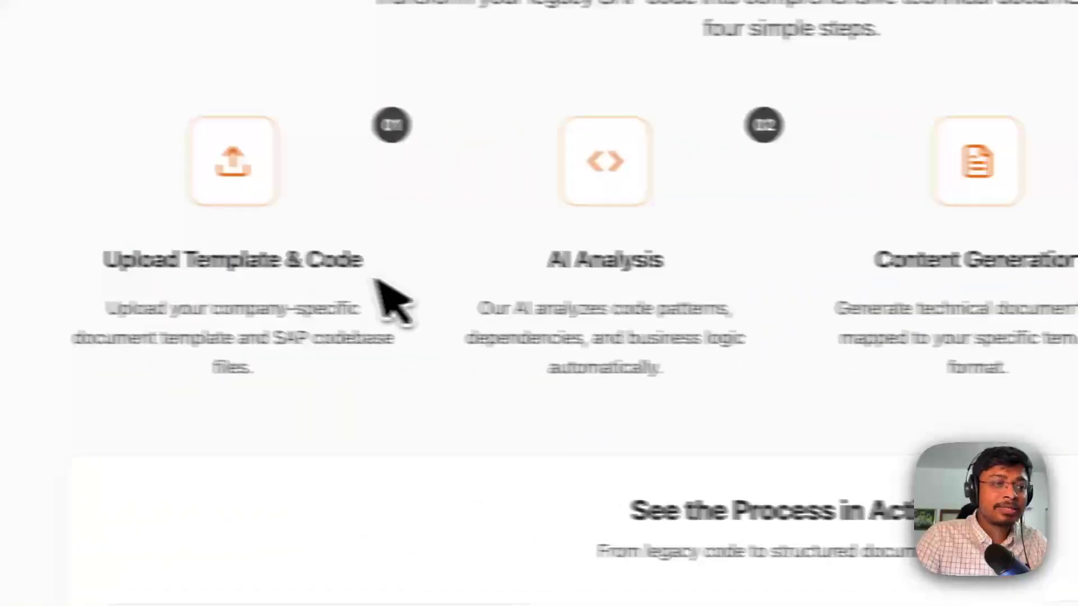
pyautogui.moveTo(222, 308); pyautogui.dragTo(163, 342)
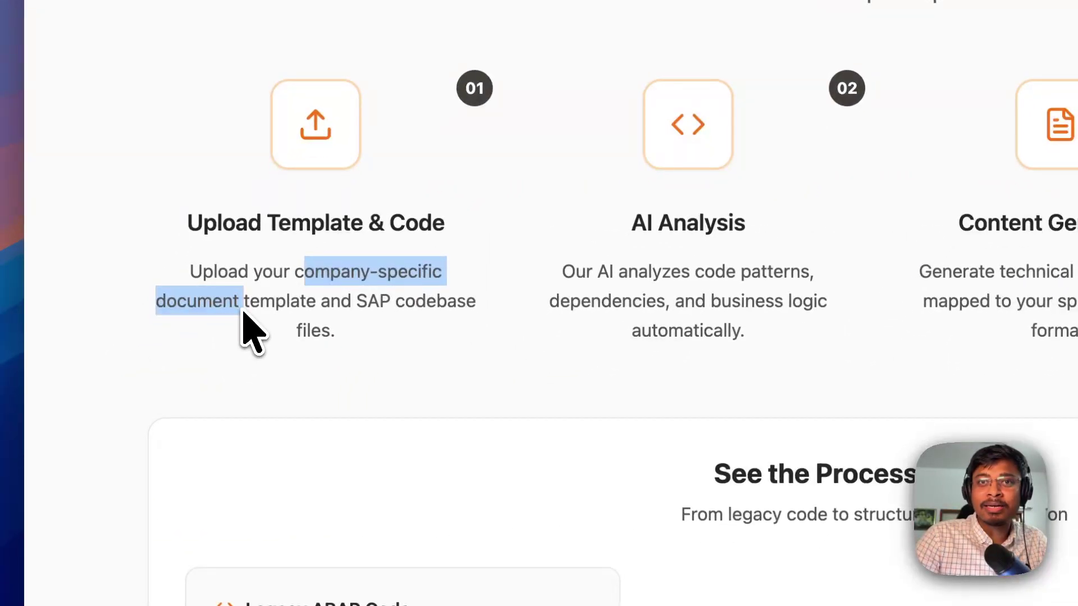
pyautogui.click(243, 312)
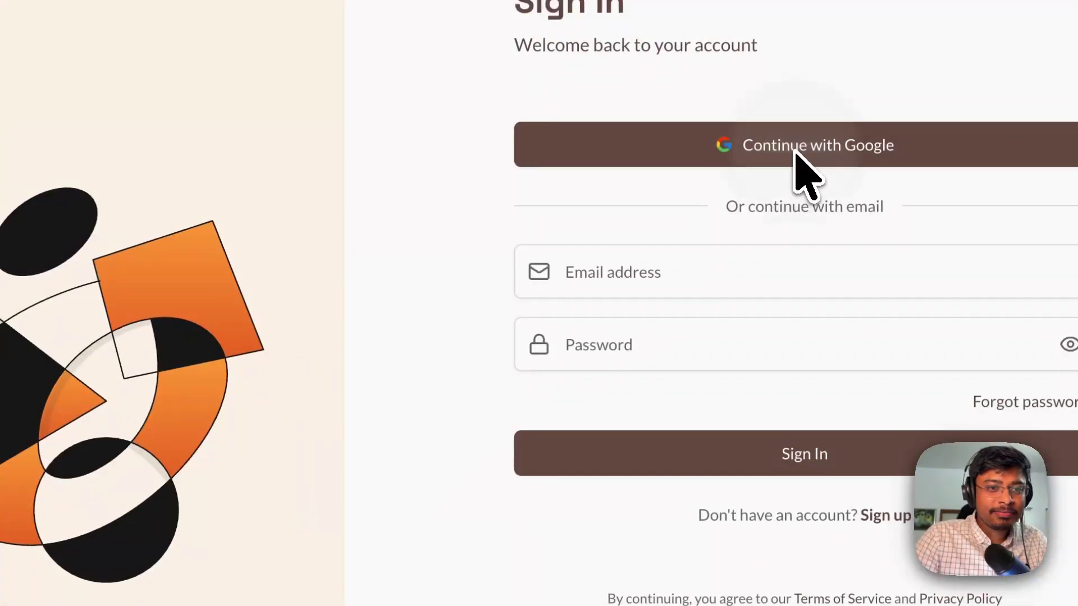
# Sign in with Google and start a new doc session
pyautogui.click(795, 150)
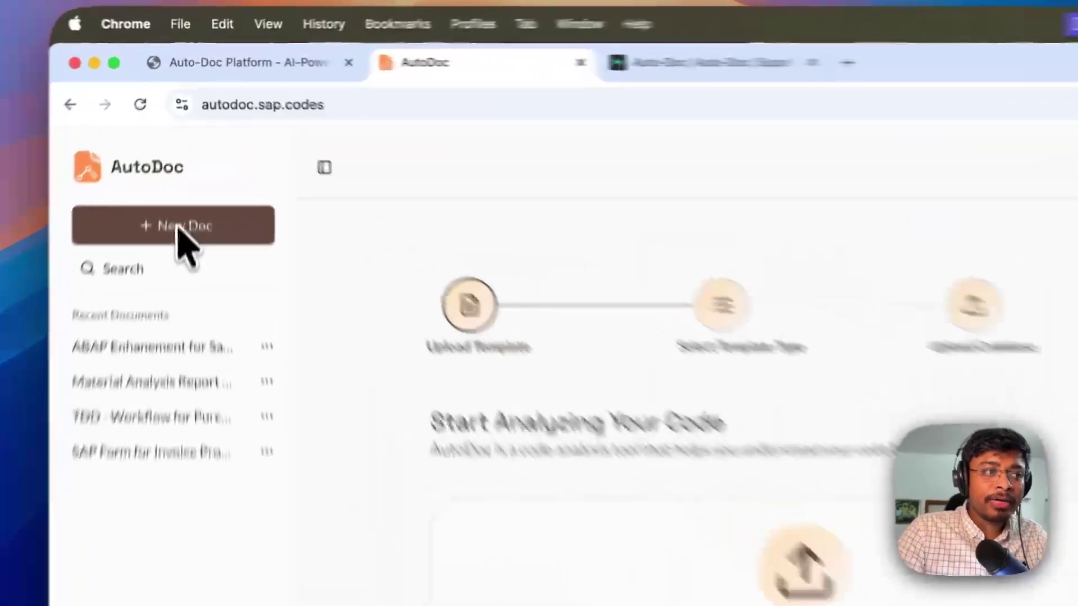
pyautogui.click(208, 230)
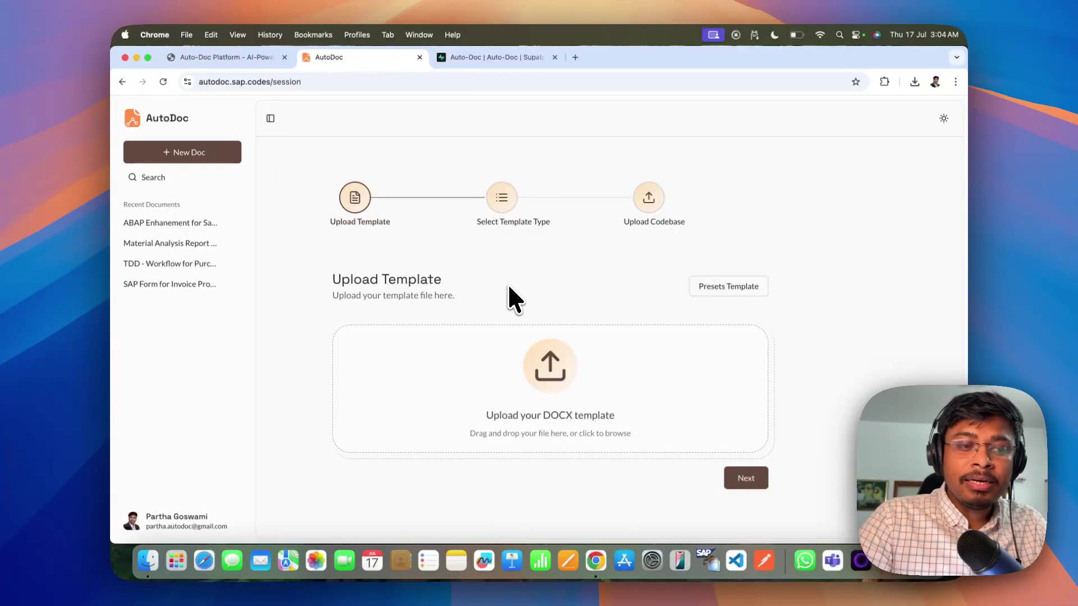
# Show the preset templates and download the Report template
pyautogui.click(573, 349)
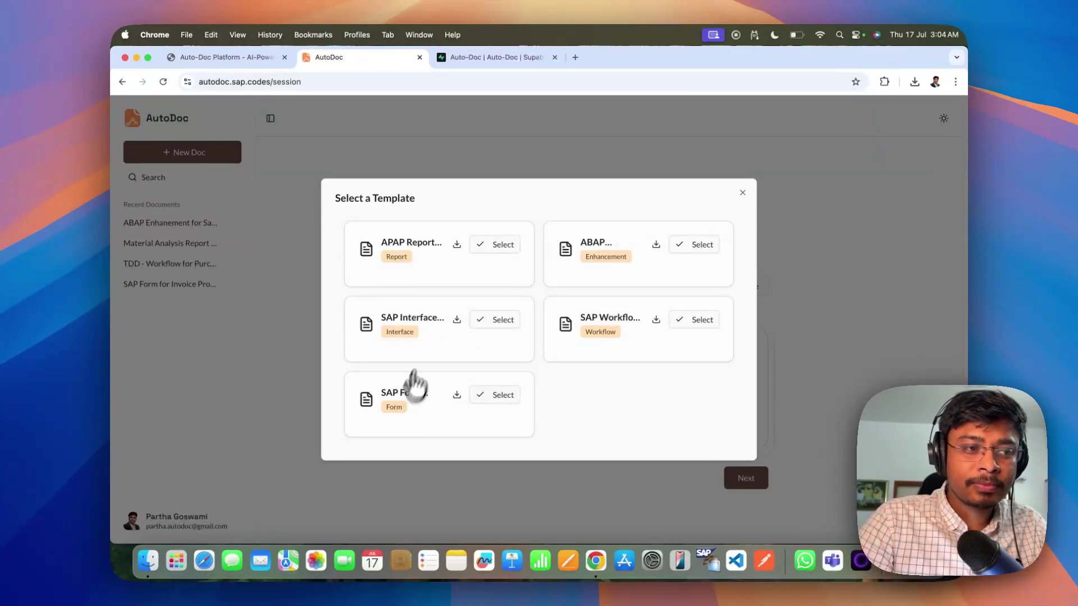
pyautogui.click(457, 245)
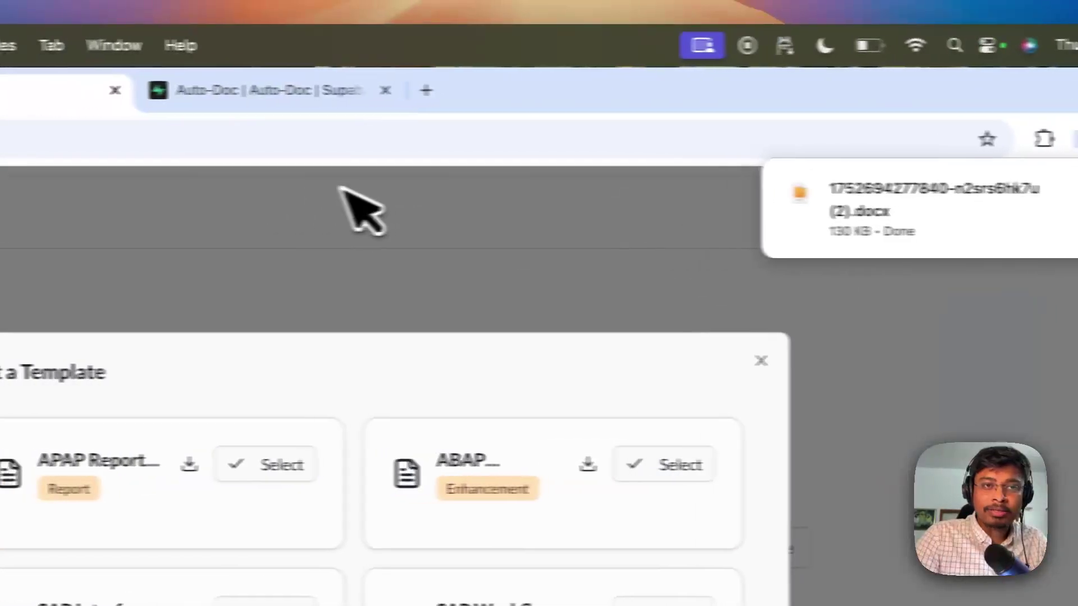
# Open the downloaded Report template in Pages and scroll through its autodoc placeholder sections
pyautogui.click(924, 228)
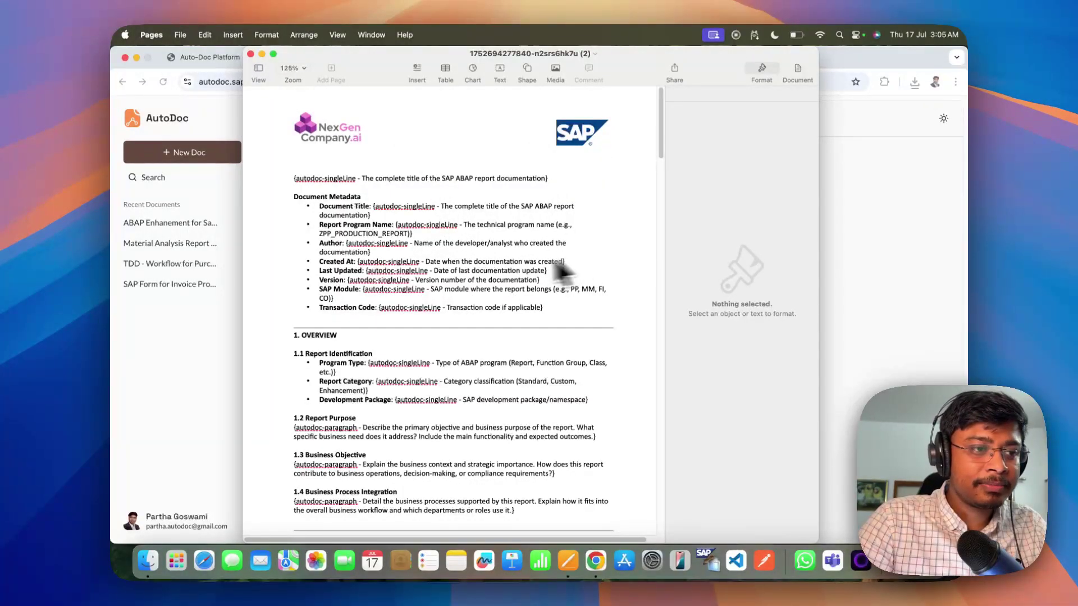
pyautogui.scroll(-5, 402, 270)
pyautogui.scroll(-7, 401, 269)
pyautogui.scroll(-15, 402, 268)
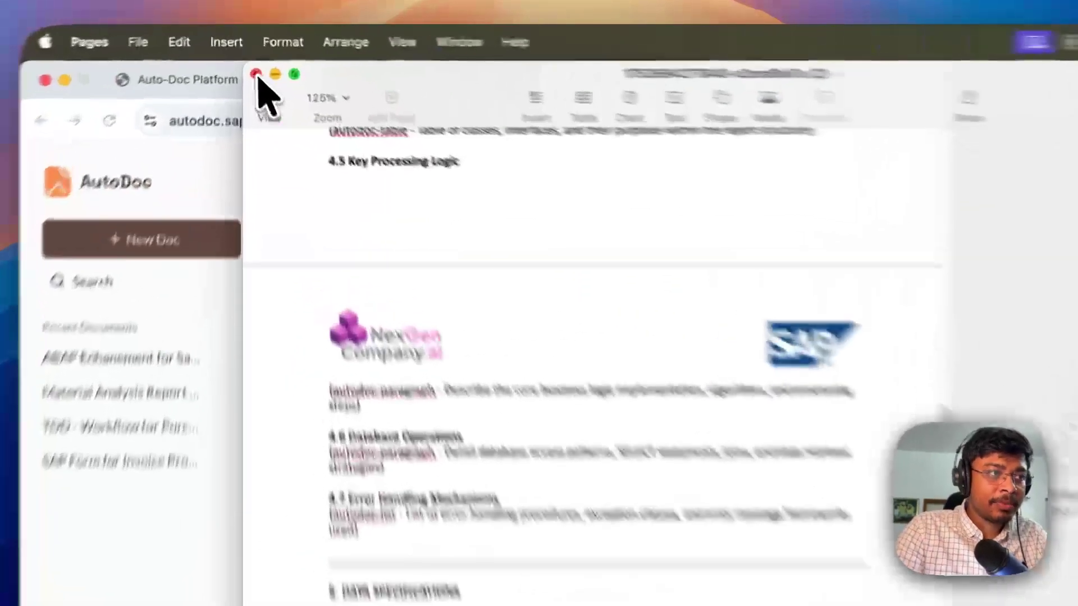
# Close Pages, select the Report template, and proceed with the uploaded ABAP.zip codebase
pyautogui.click(251, 54)
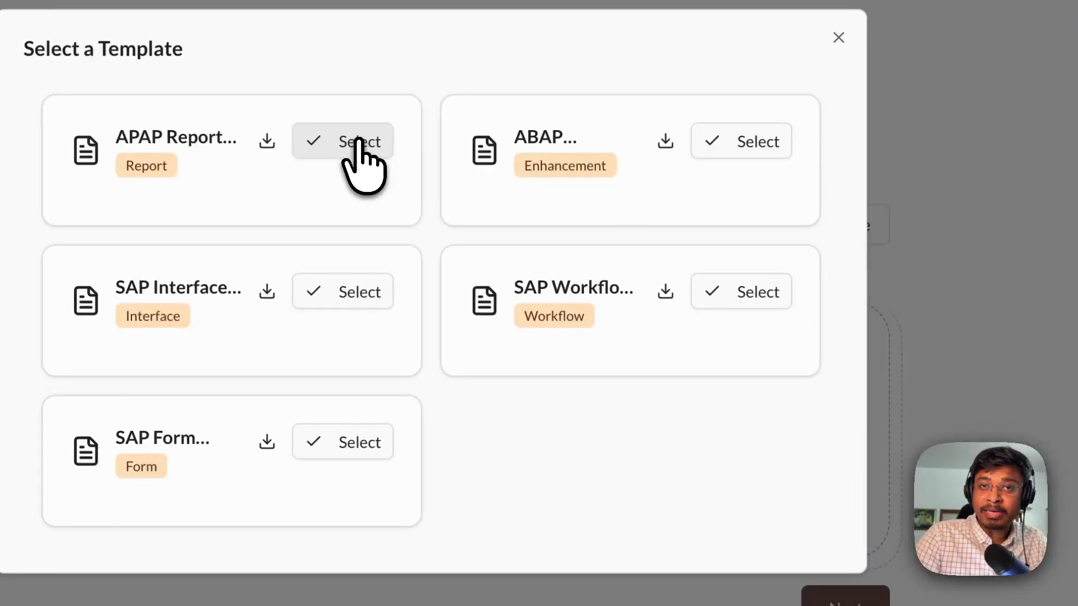
pyautogui.click(358, 143)
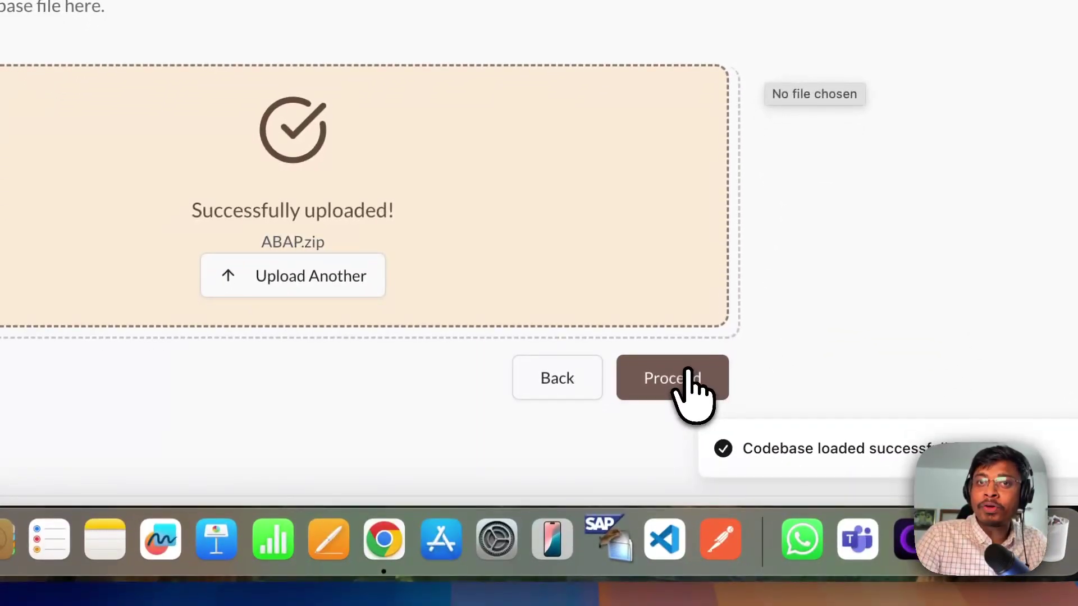
pyautogui.click(682, 386)
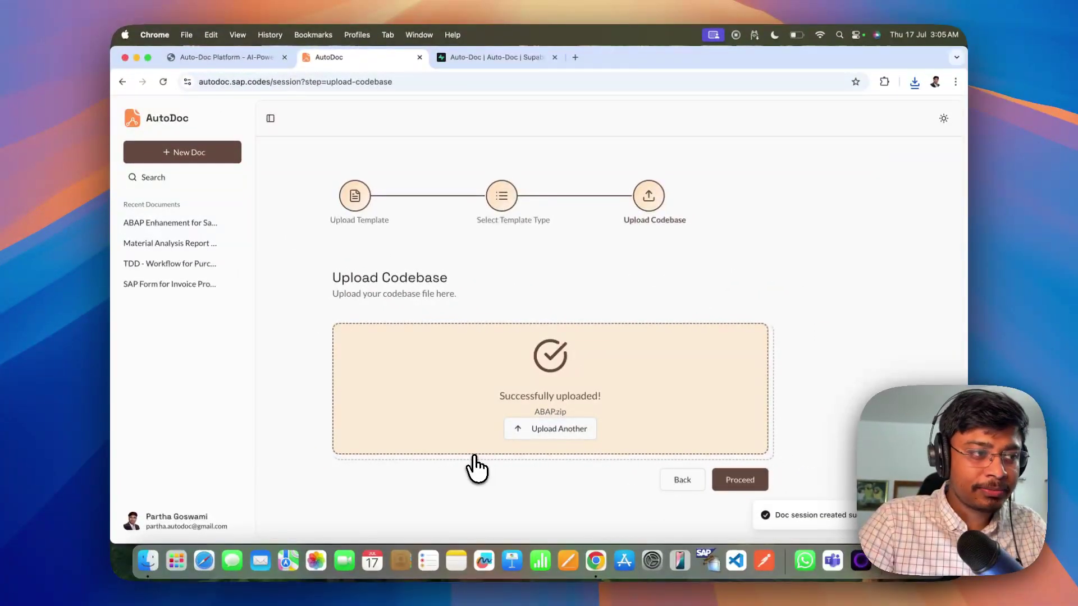
# Open the session's status and briefly expand the Template Analysis placeholders
pyautogui.click(162, 225)
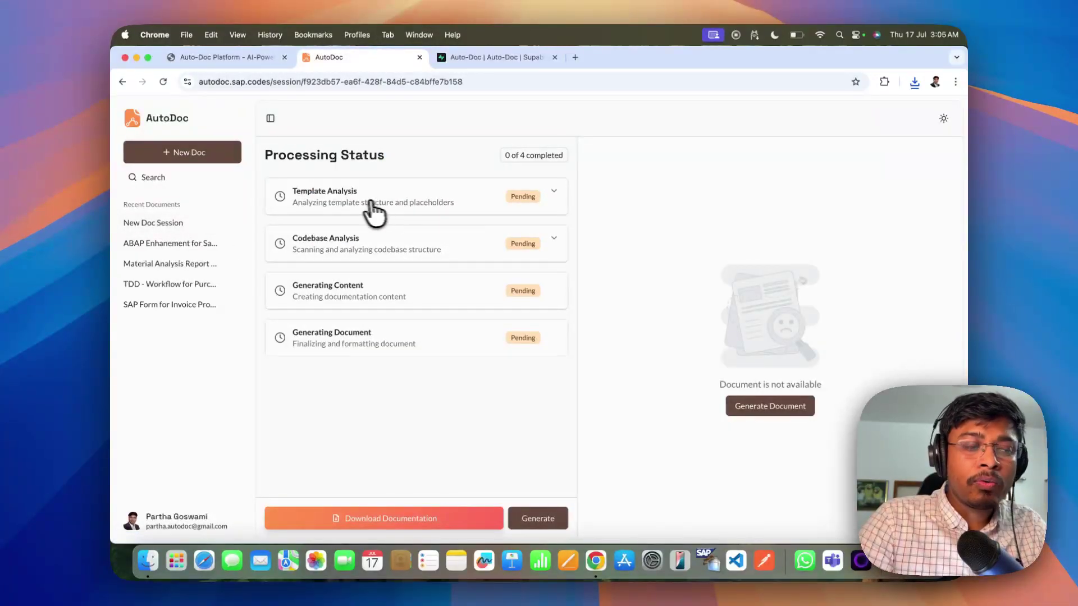
pyautogui.click(551, 192)
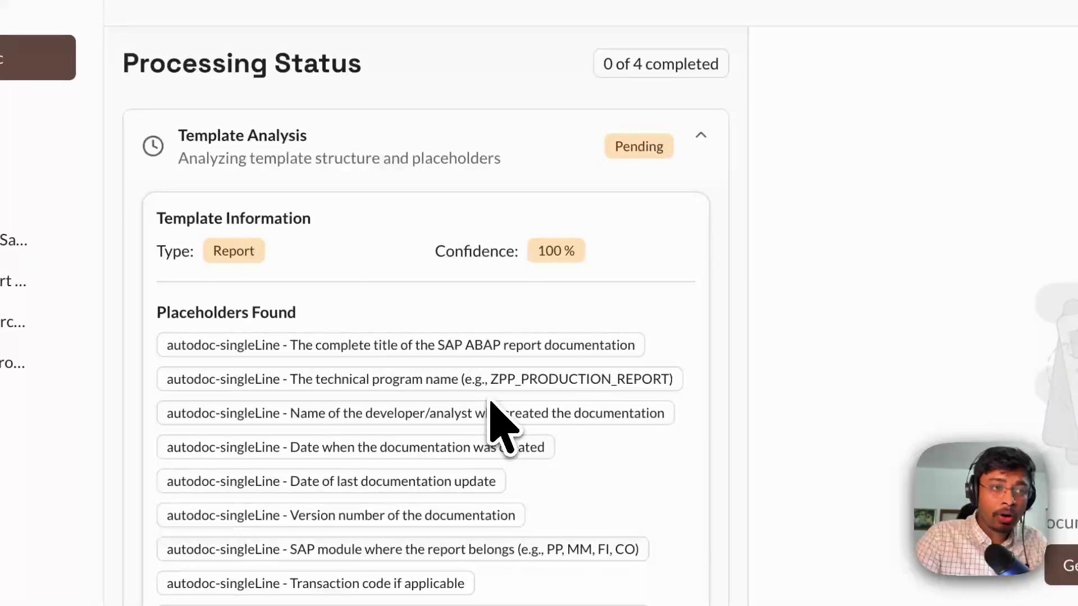
pyautogui.click(697, 147)
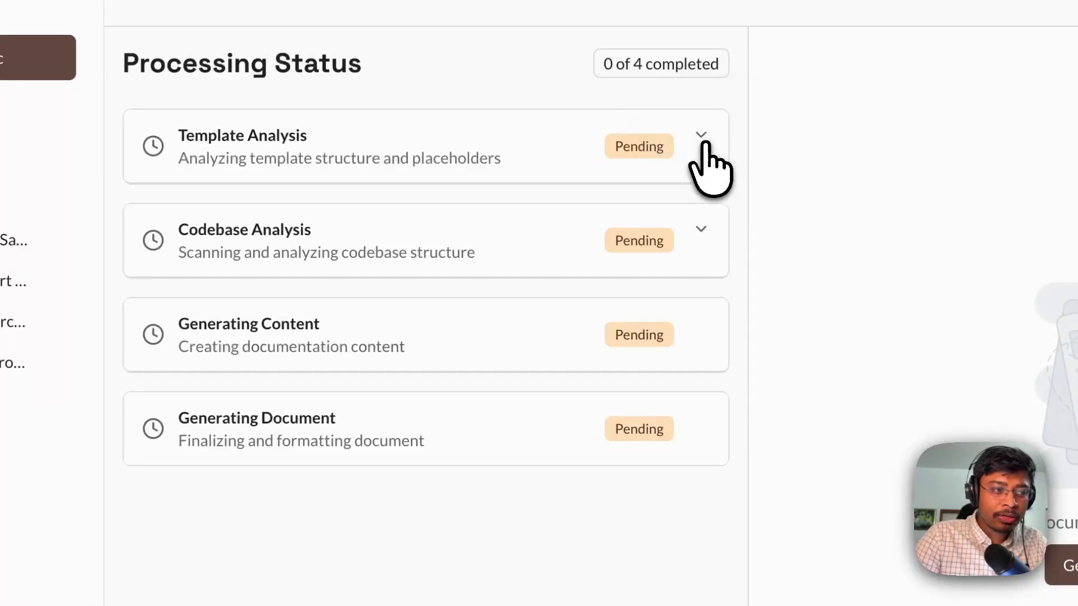
# Expand Codebase Analysis and view the main_sales_report.abap source code
pyautogui.click(698, 230)
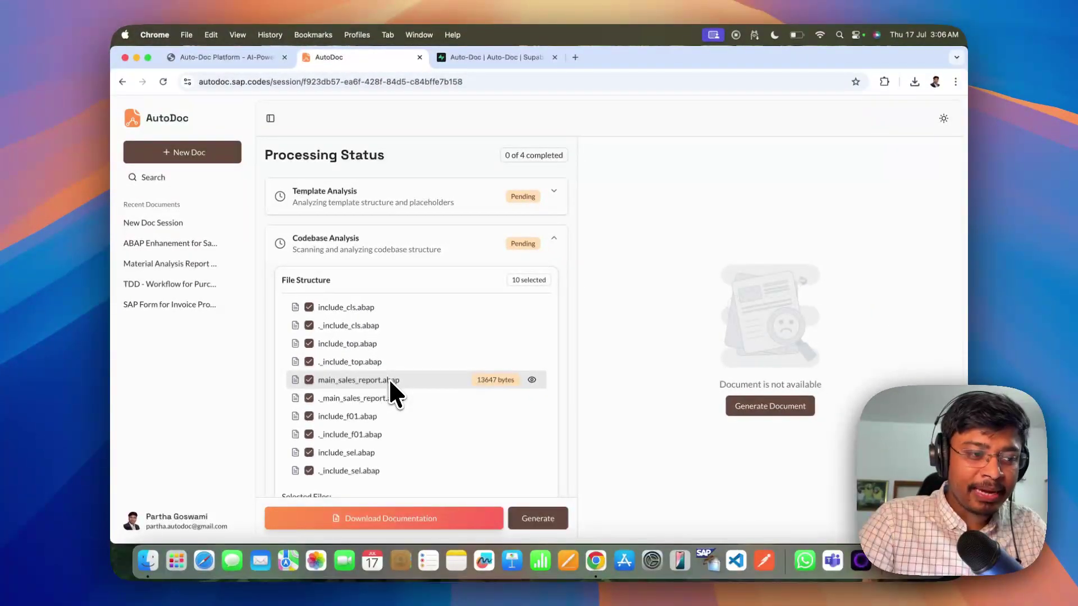
pyautogui.scroll(-3, 390, 382)
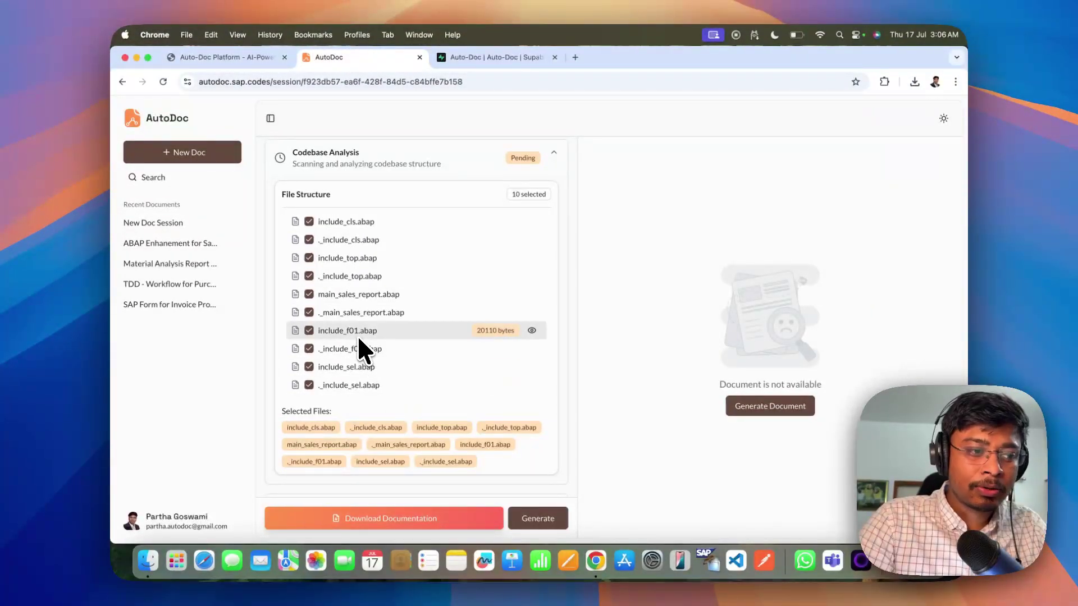
pyautogui.scroll(2, 359, 340)
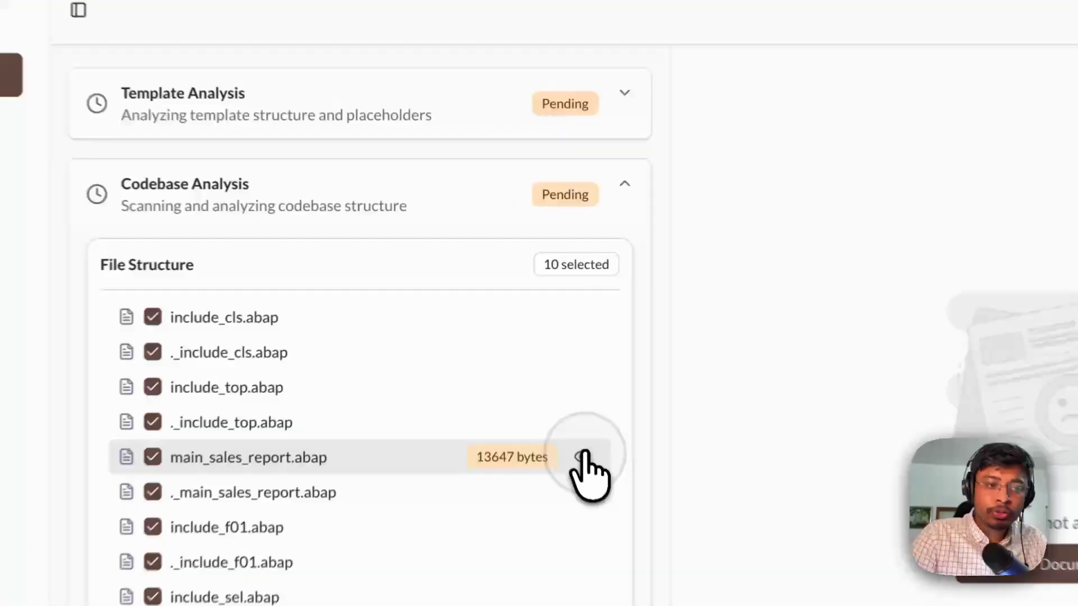
pyautogui.click(533, 355)
pyautogui.scroll(-10, 556, 290)
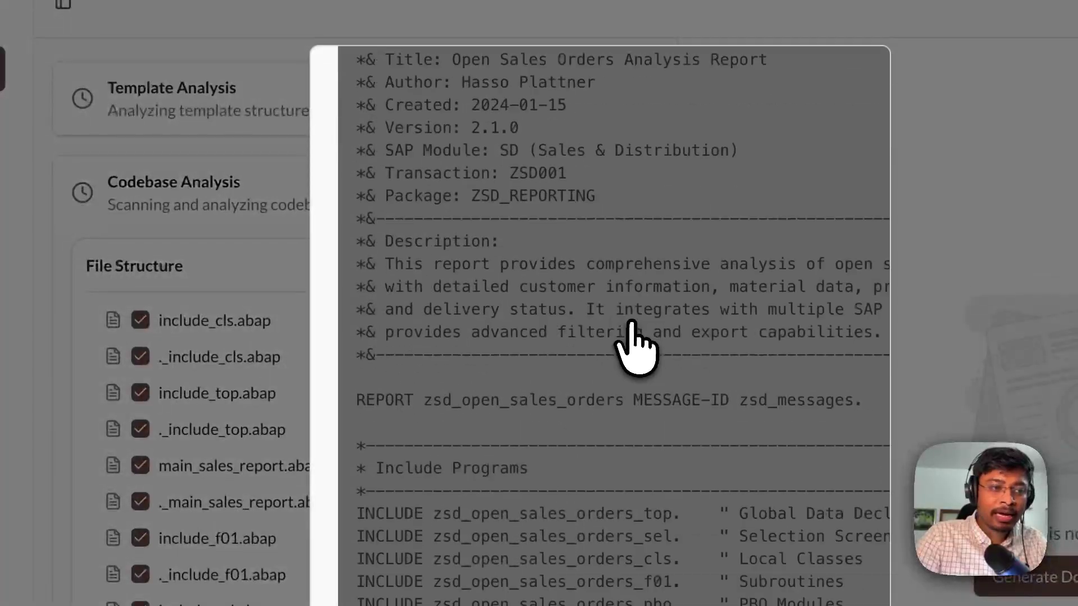
pyautogui.scroll(-5, 633, 324)
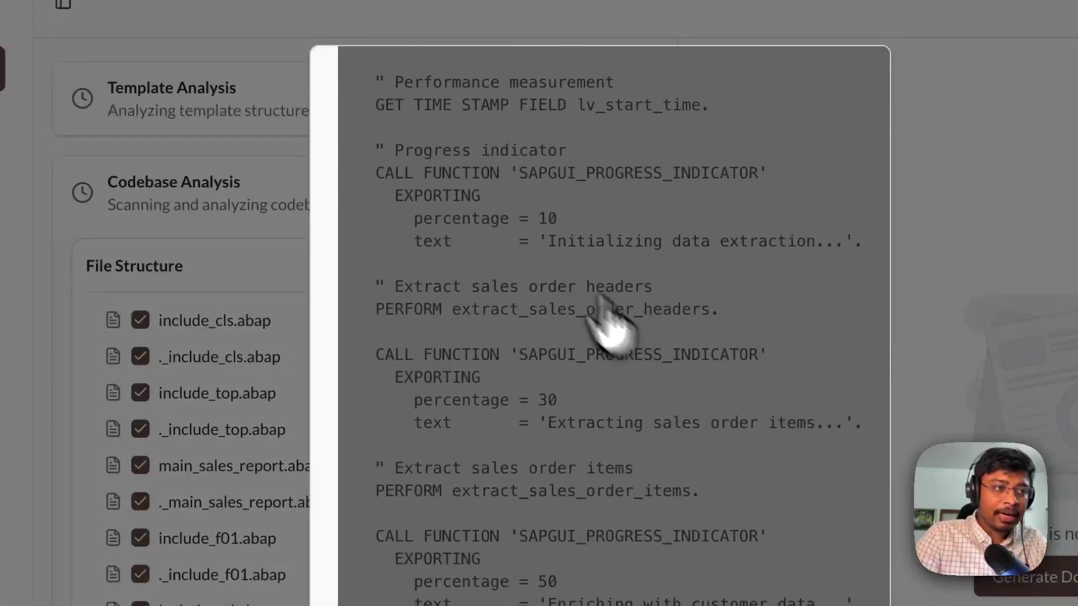
pyautogui.scroll(10, 373, 117)
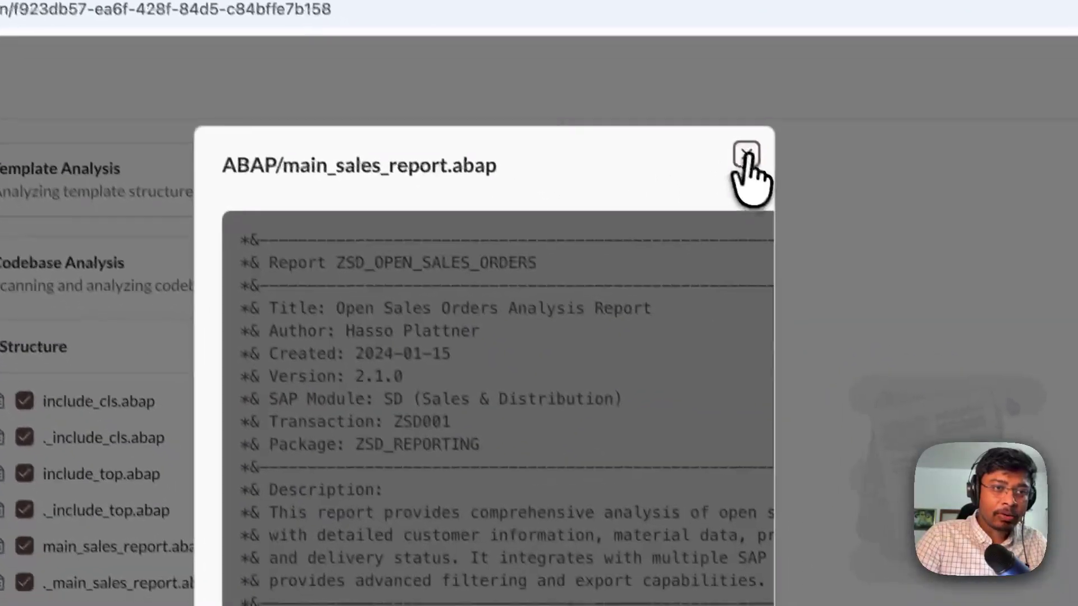
pyautogui.click(746, 158)
# Collapse the codebase details and generate the Open Sales Orders Analysis Report document
pyautogui.click(514, 265)
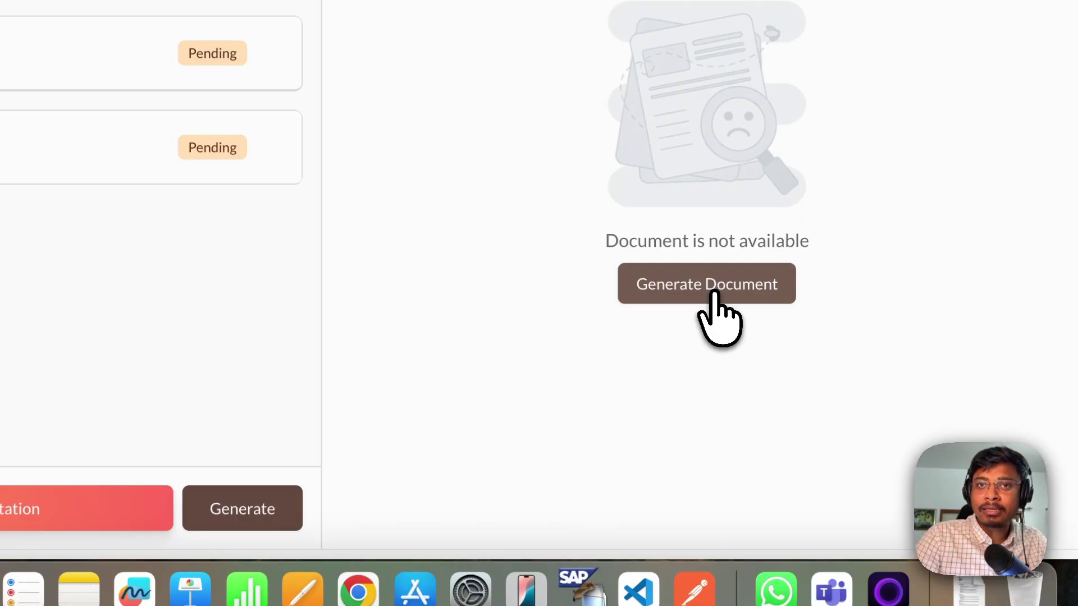
pyautogui.click(714, 293)
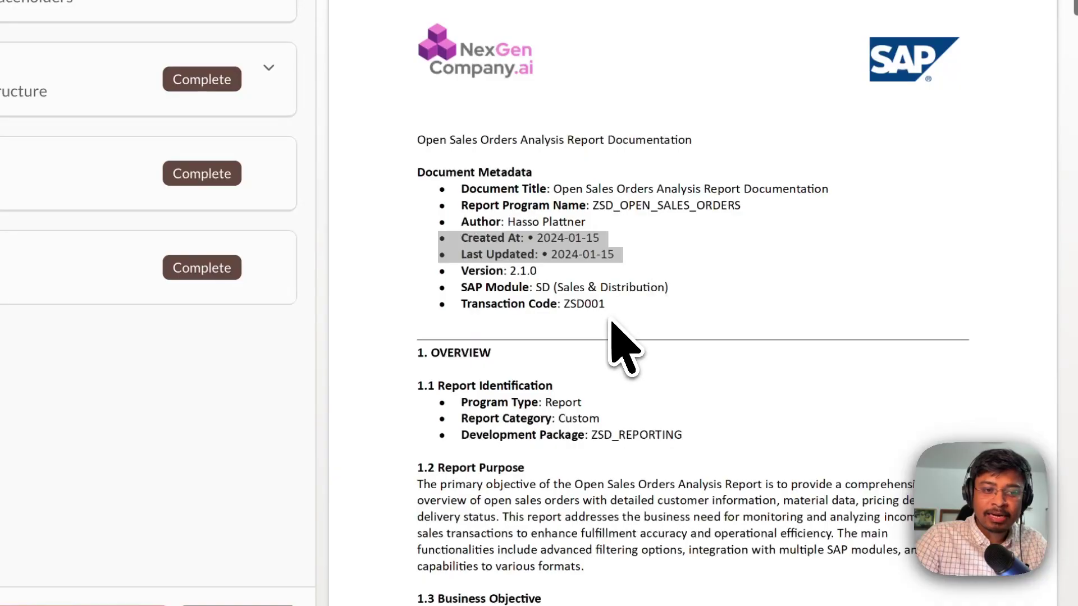
# Highlight the Report Purpose paragraph past the document's metadata
pyautogui.scroll(-6, 612, 324)
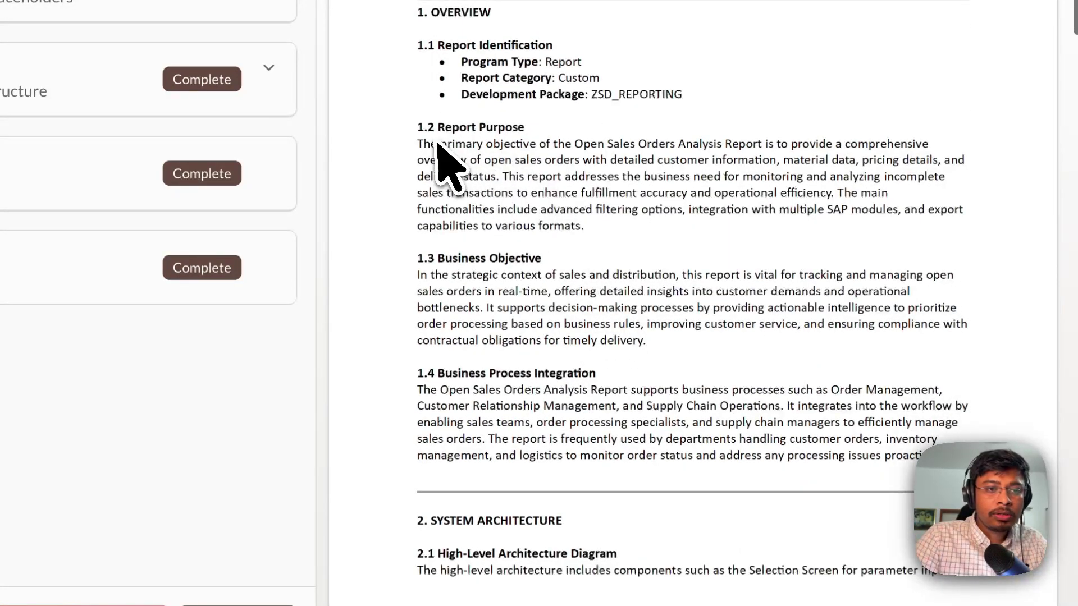
pyautogui.moveTo(437, 145); pyautogui.dragTo(620, 236)
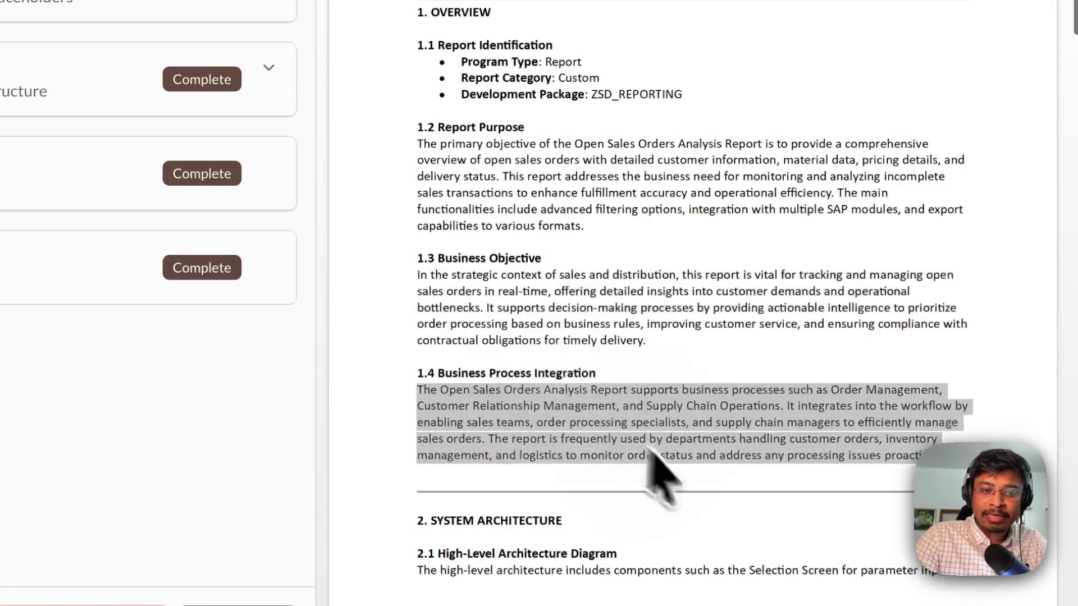
pyautogui.scroll(-15, 662, 466)
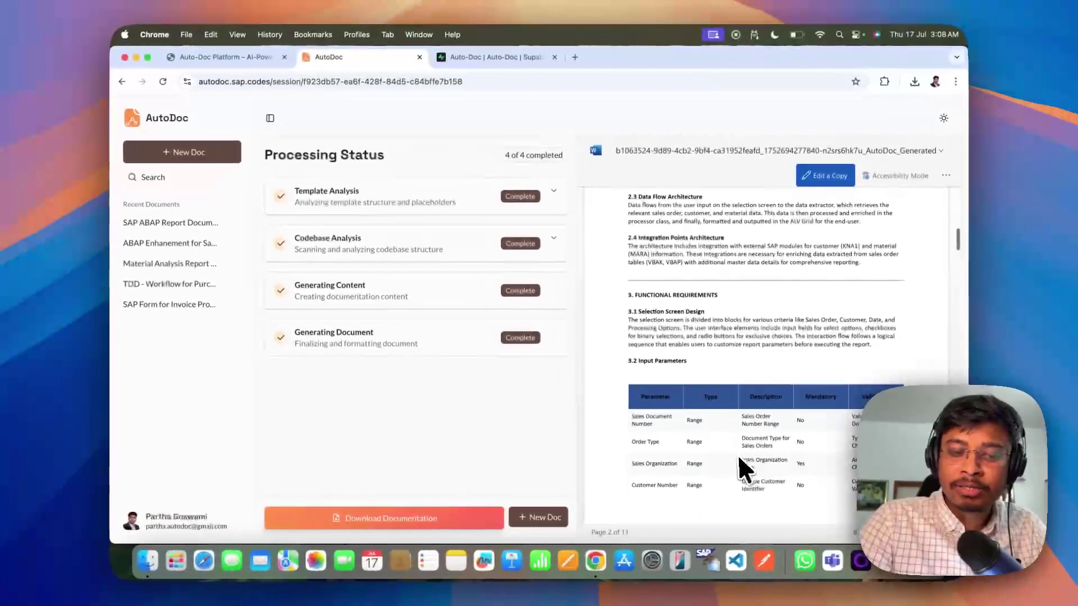
pyautogui.scroll(-3, 634, 502)
pyautogui.scroll(2, 737, 459)
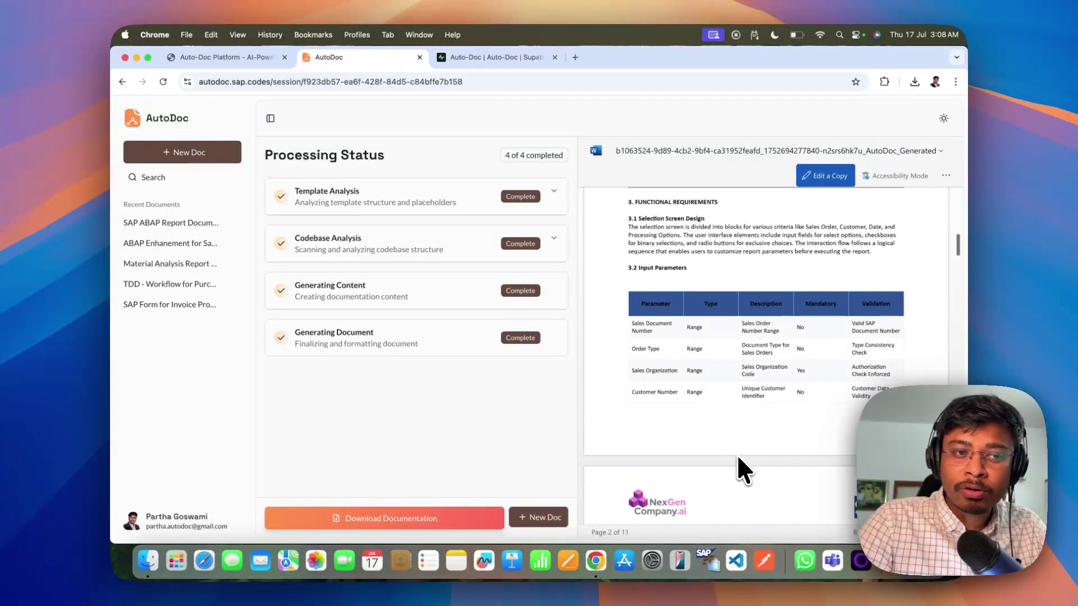
# Scroll through the remaining sections down to the 12.4 Change Log on page 11
pyautogui.scroll(-5, 724, 404)
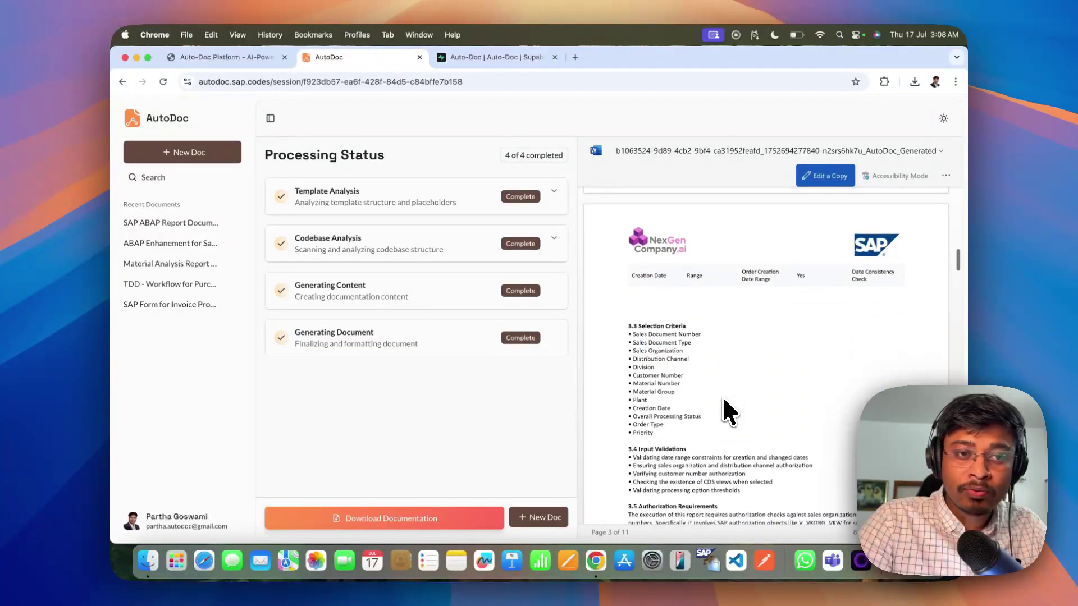
pyautogui.scroll(-2, 723, 397)
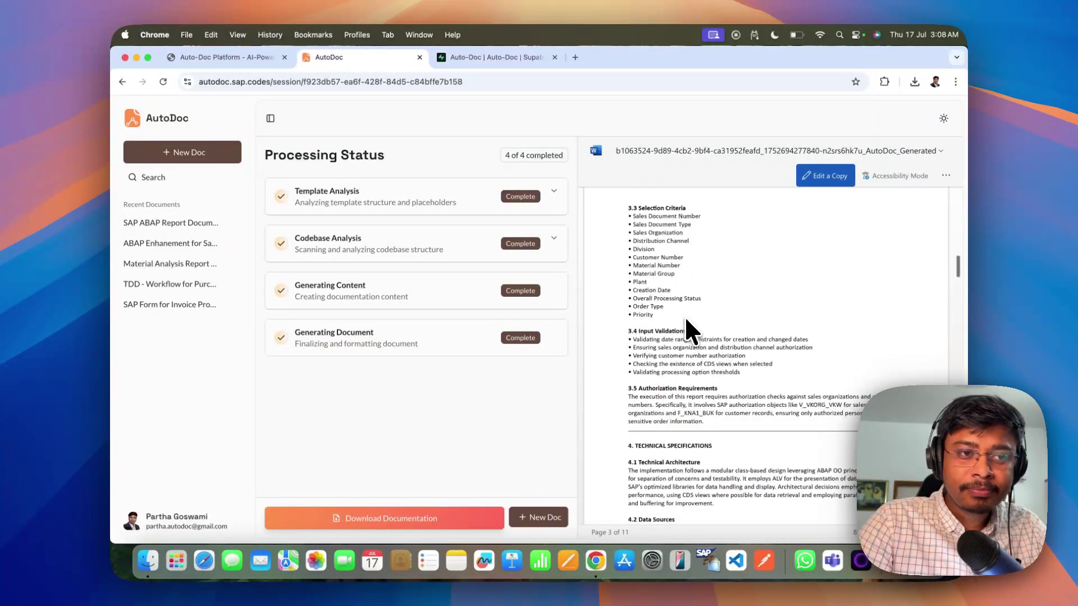
pyautogui.scroll(-7, 683, 303)
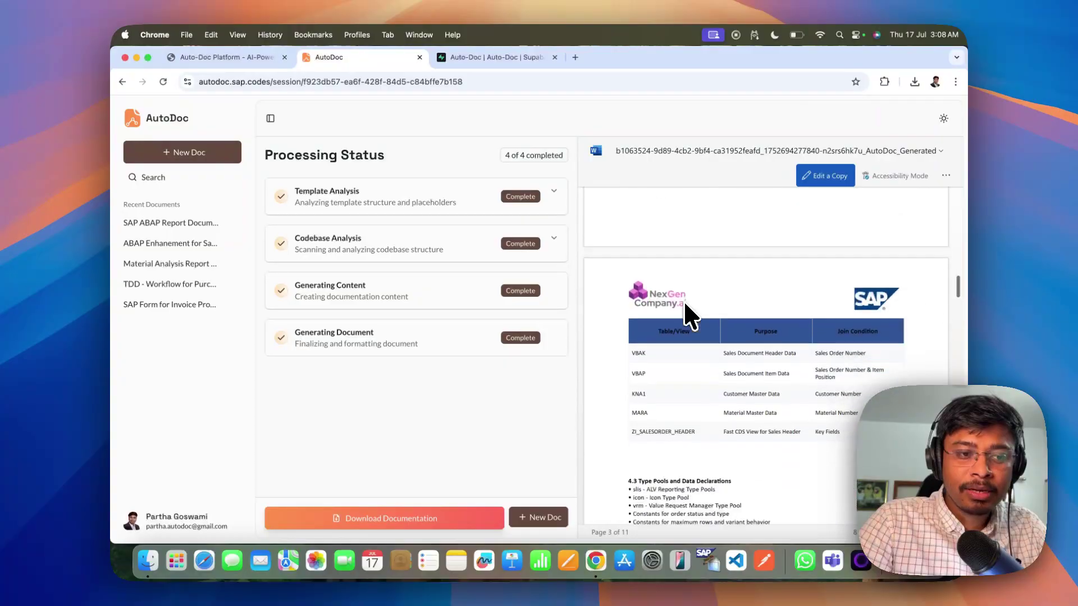
pyautogui.scroll(3, 683, 316)
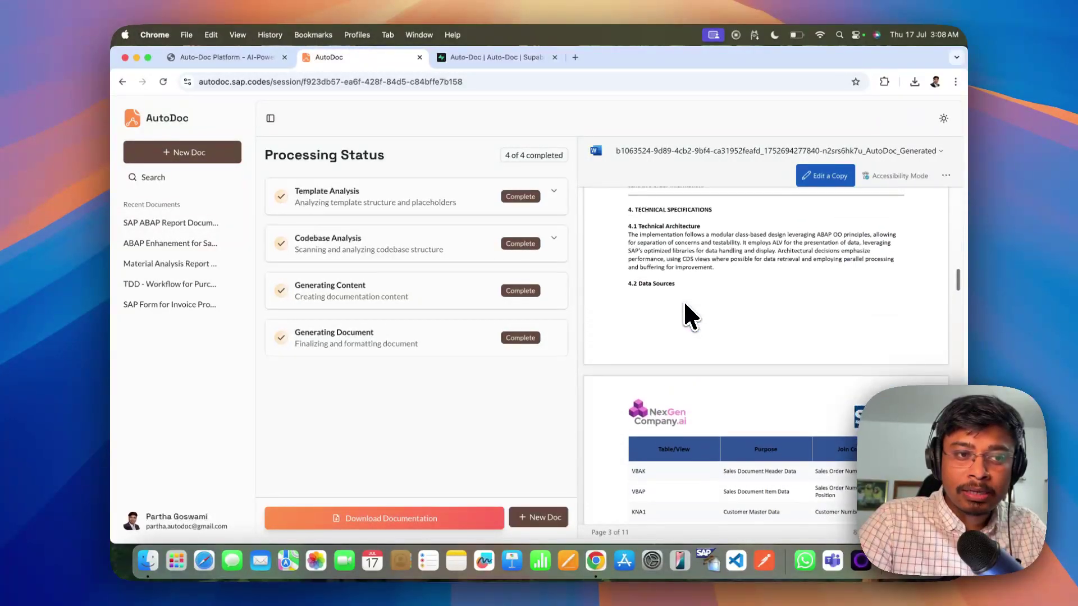
pyautogui.scroll(-7, 684, 305)
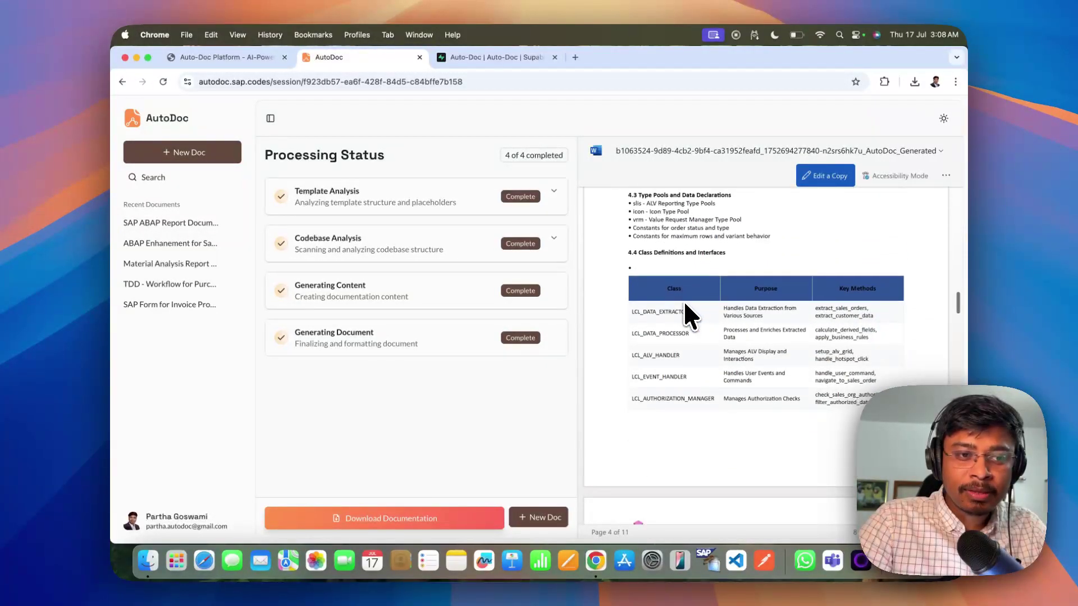
pyautogui.scroll(-1, 715, 335)
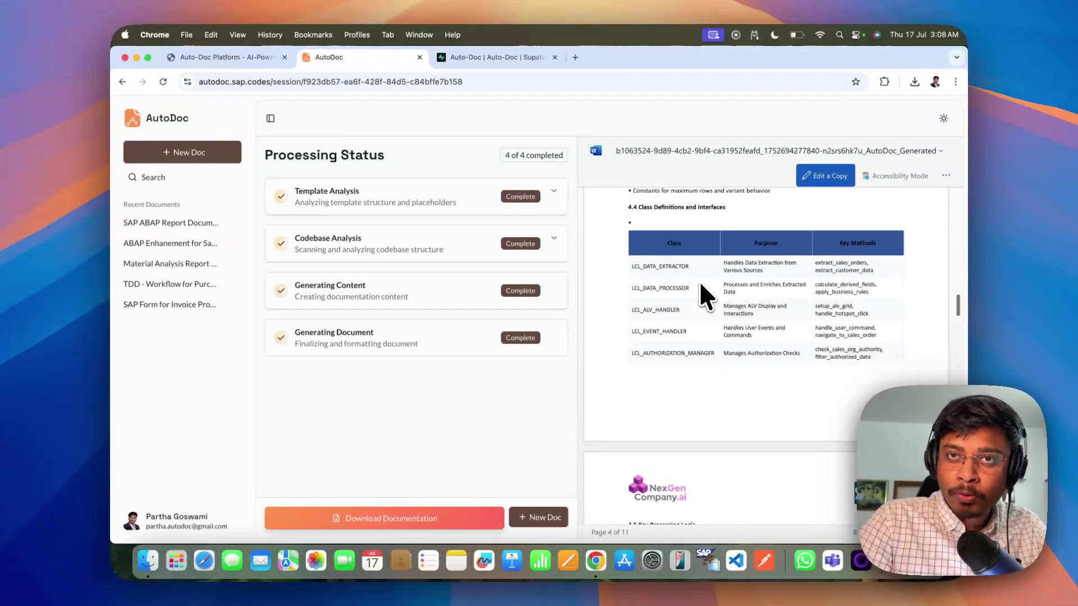
pyautogui.scroll(-7, 741, 323)
pyautogui.scroll(-10, 742, 331)
pyautogui.scroll(-15, 742, 331)
pyautogui.scroll(-15, 742, 331)
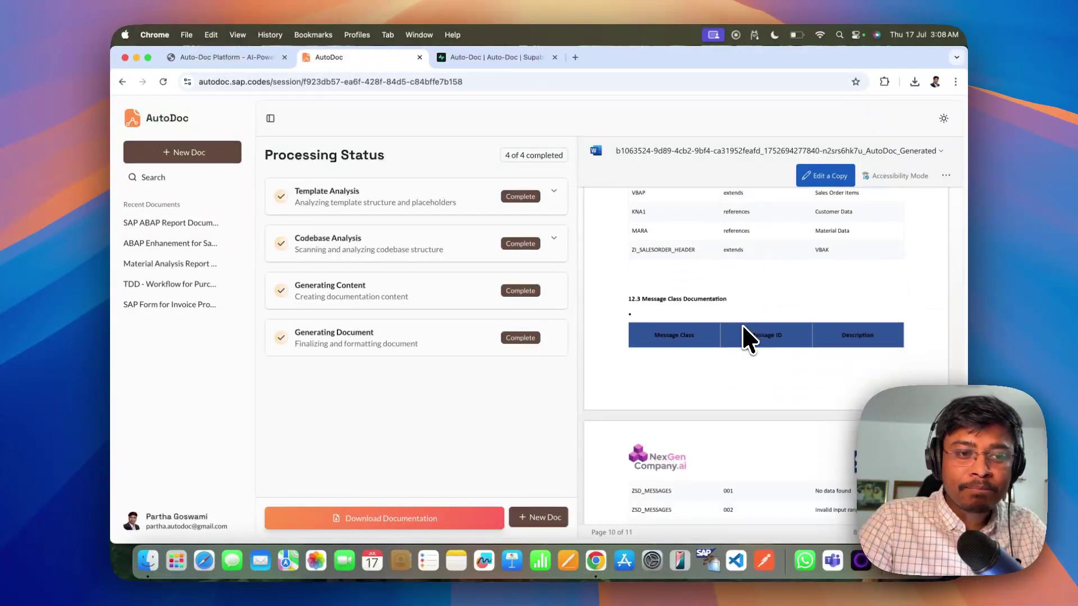
pyautogui.scroll(-10, 742, 331)
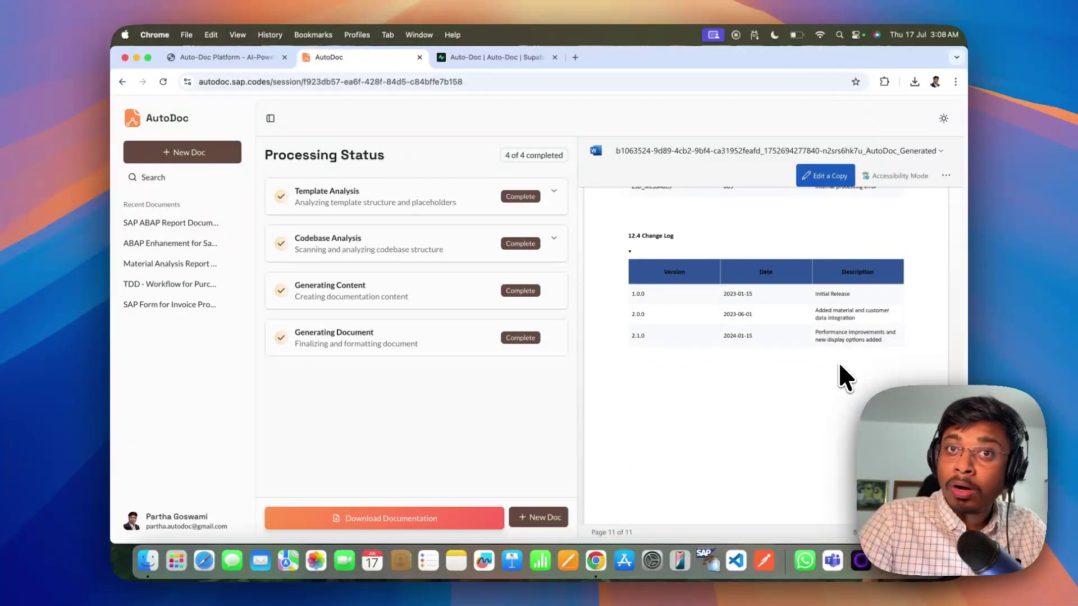
# Open the Material Analysis Report session and scroll its document to the 4.2 Data Sources table
pyautogui.moveTo(236, 272)
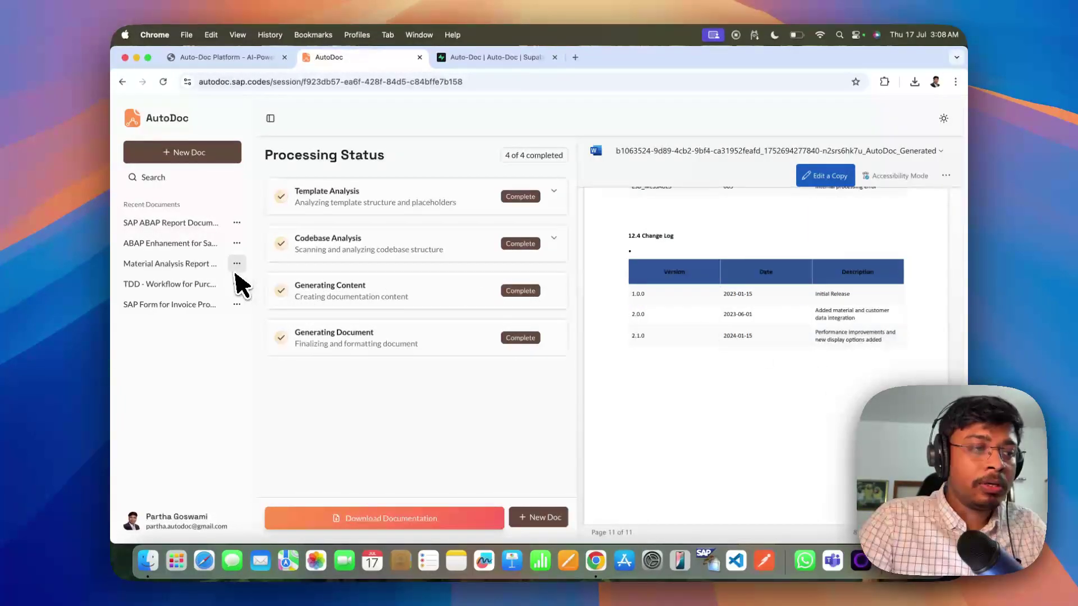
pyautogui.click(181, 274)
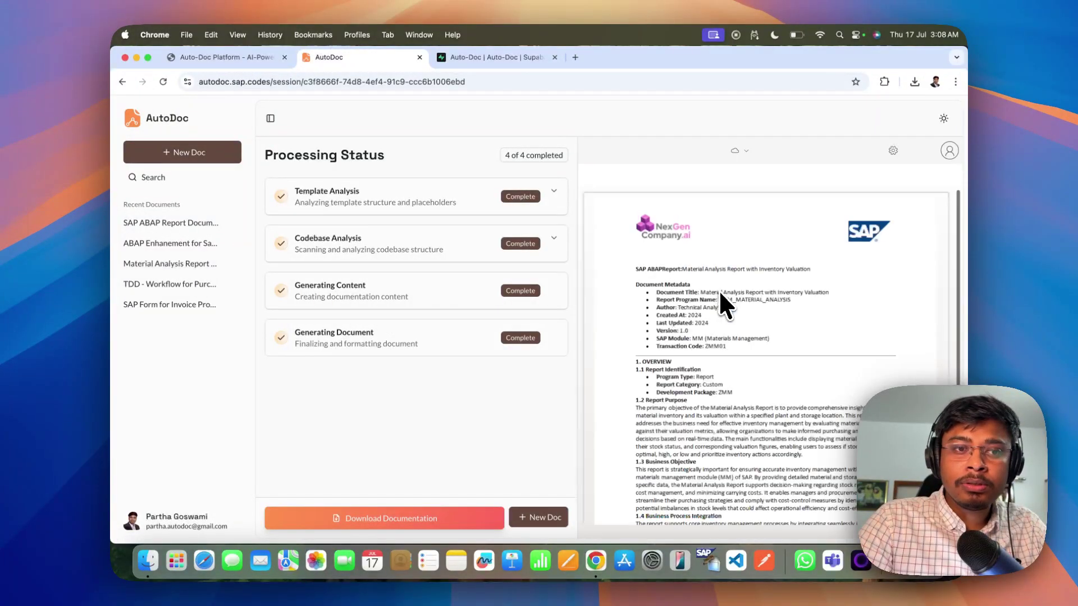
pyautogui.scroll(-5, 765, 341)
pyautogui.scroll(-10, 765, 343)
pyautogui.scroll(-10, 765, 342)
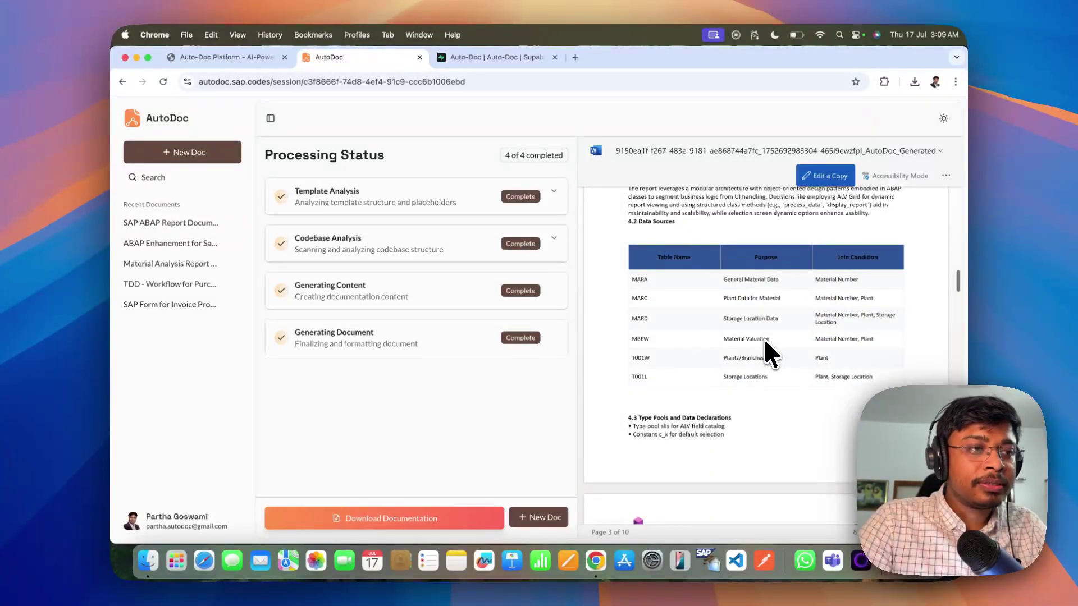